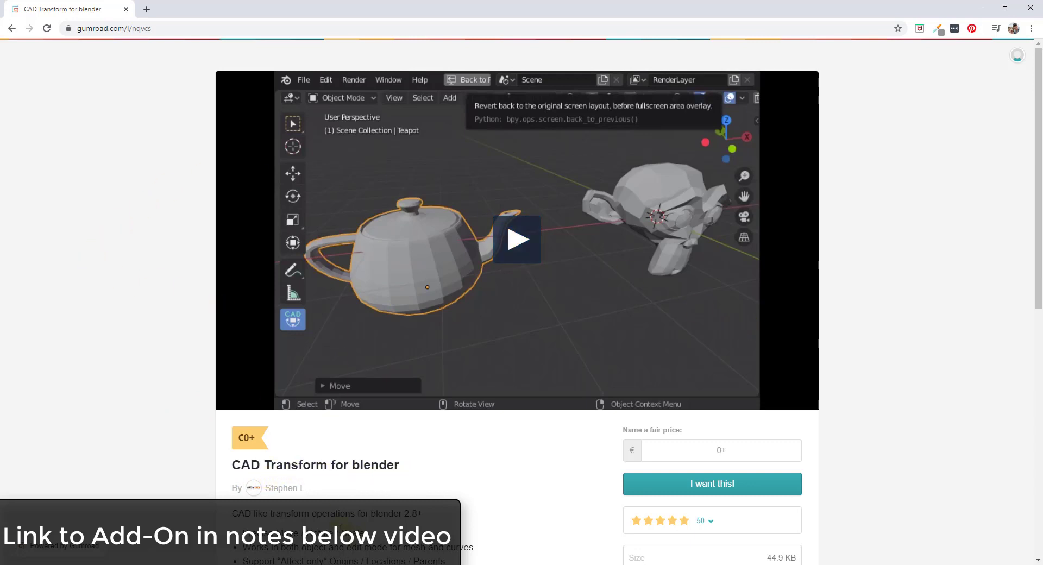
# Scroll through the CAD Transform add-on's feature list on the Gumroad product page
pyautogui.scroll(-2, 383, 421)
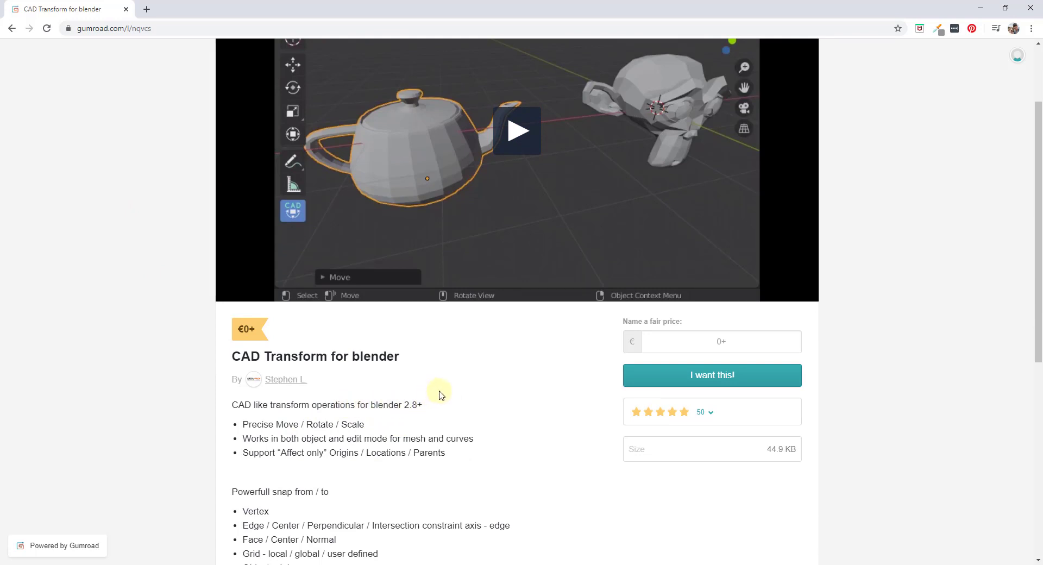
pyautogui.scroll(-2, 439, 394)
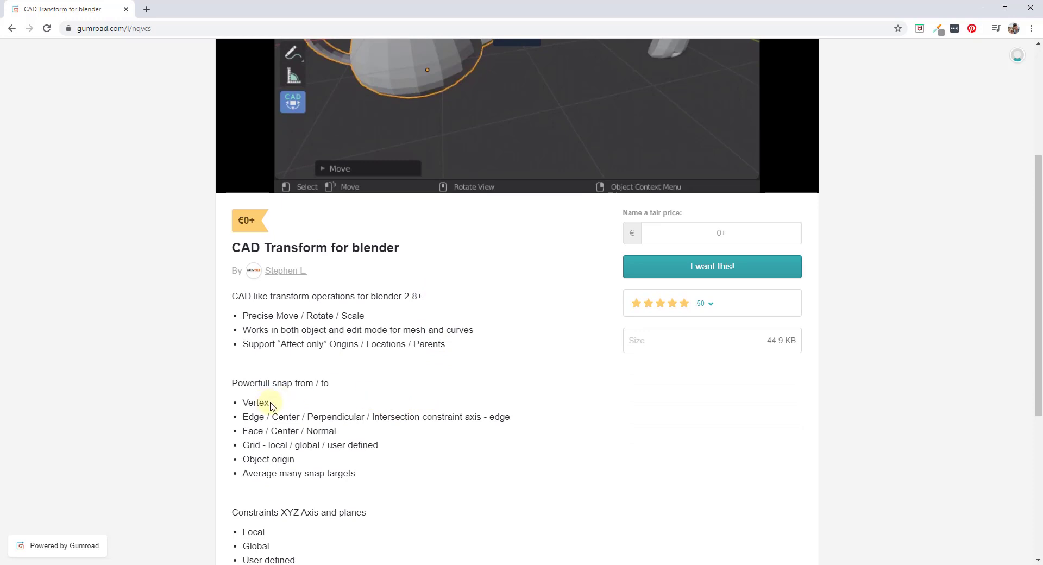
pyautogui.scroll(-2, 414, 435)
pyautogui.scroll(6, 434, 432)
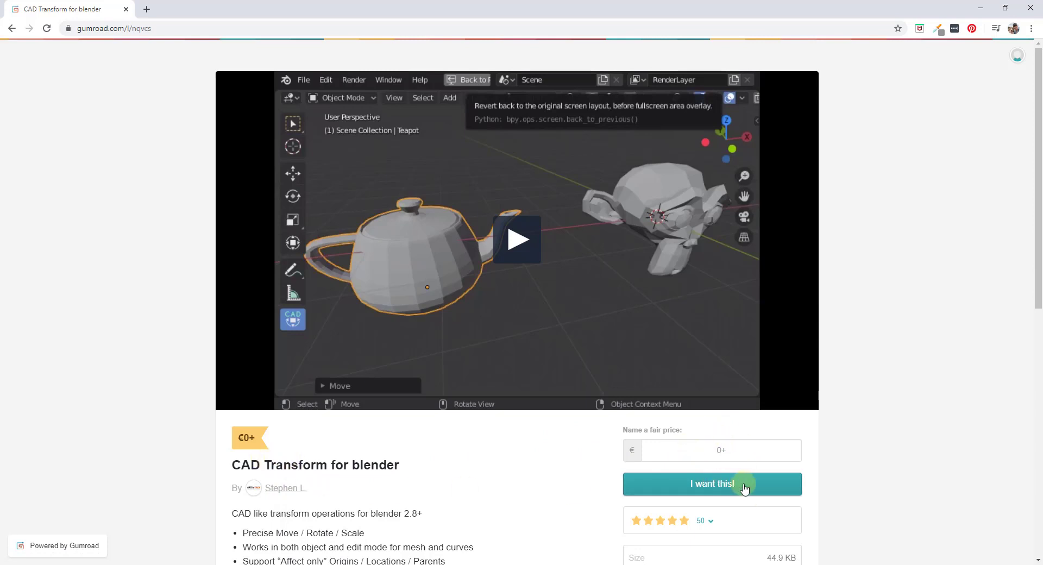
# Move the browser aside to reveal Blender, deselect the sphere and orbit out to see the scene
pyautogui.moveTo(645, 4); pyautogui.dragTo(1042, 71)
pyautogui.click(598, 149)
pyautogui.moveTo(641, 265); pyautogui.dragTo(372, 190, button='middle')
# Select the first cube and move it with G to a new position
pyautogui.scroll(5, 380, 250)
pyautogui.click(402, 311)
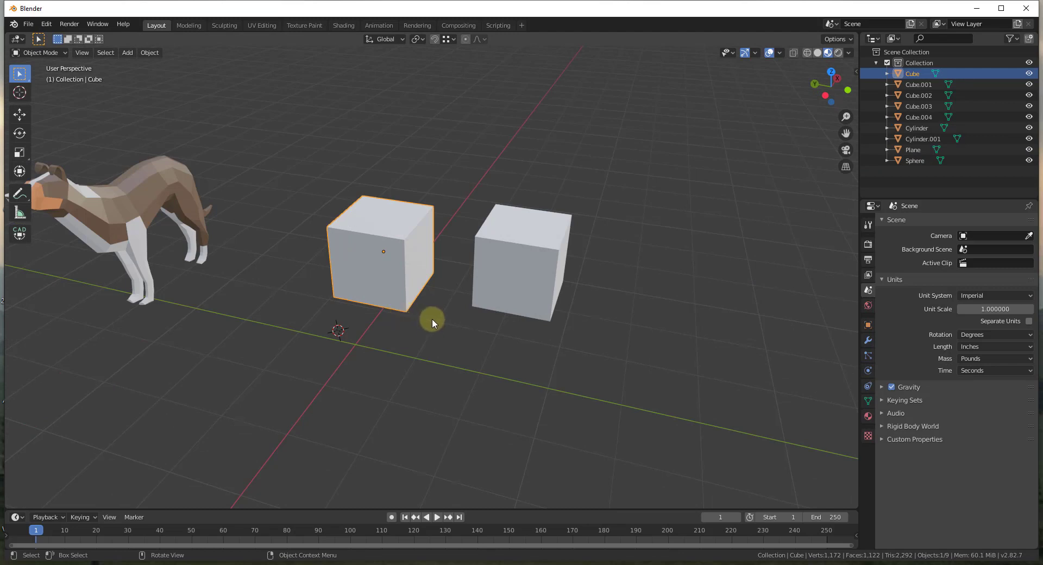
pyautogui.press('g')
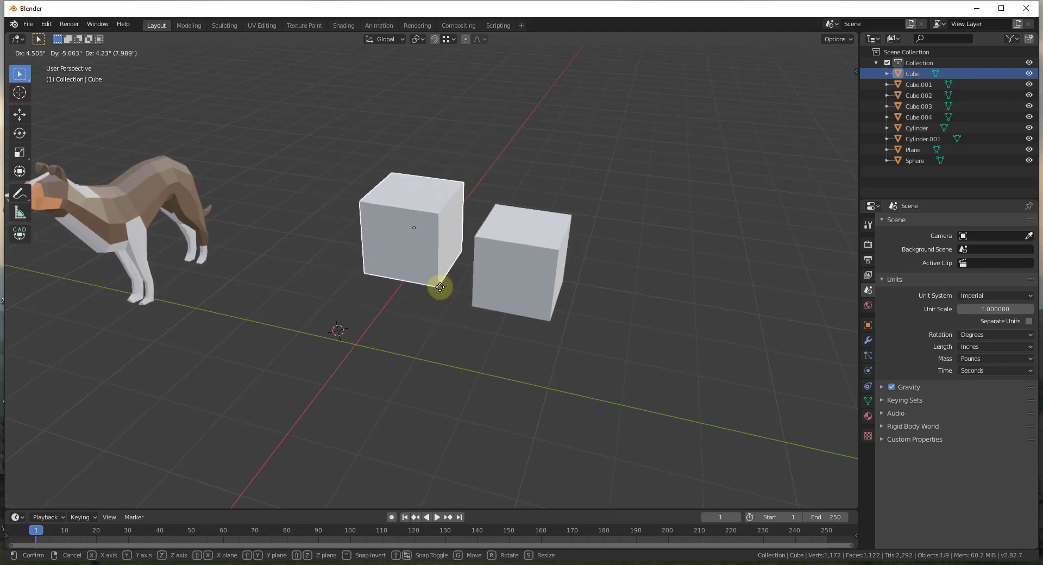
pyautogui.click(402, 308)
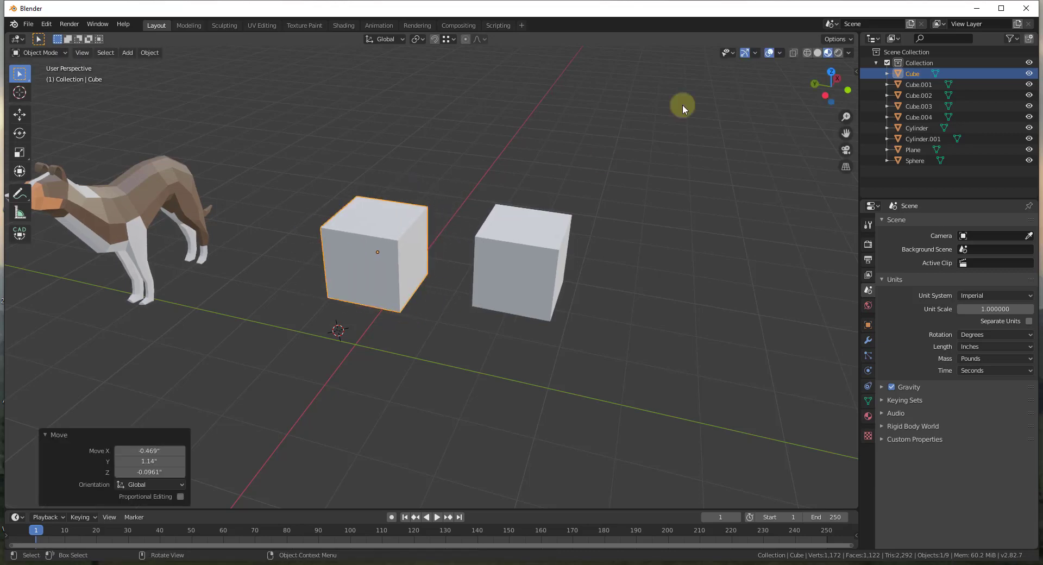
# In Left side view, move the cube vertically along Z, then sideways
pyautogui.click(825, 95)
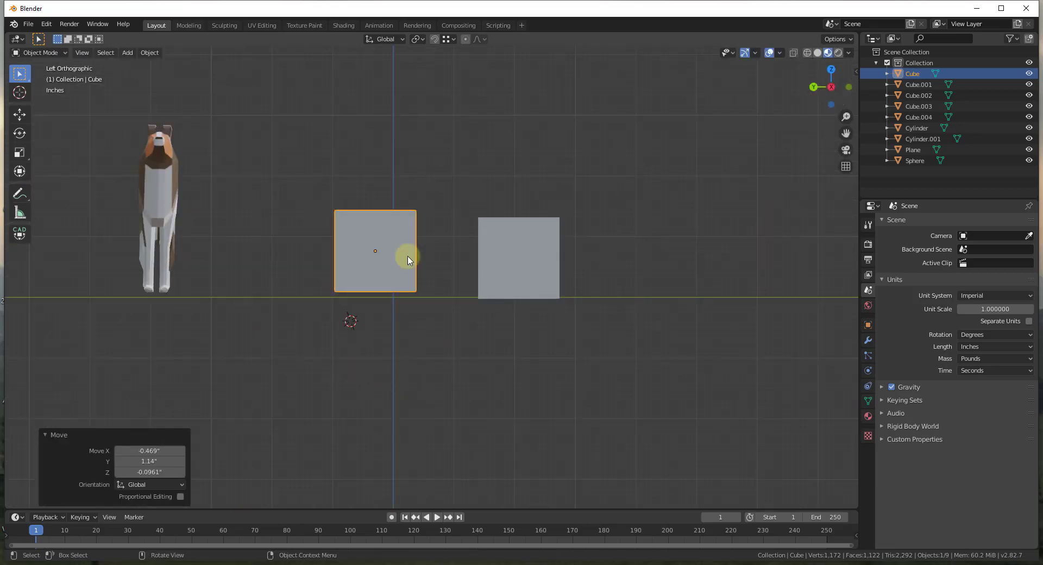
pyautogui.press('g')
pyautogui.press('z')
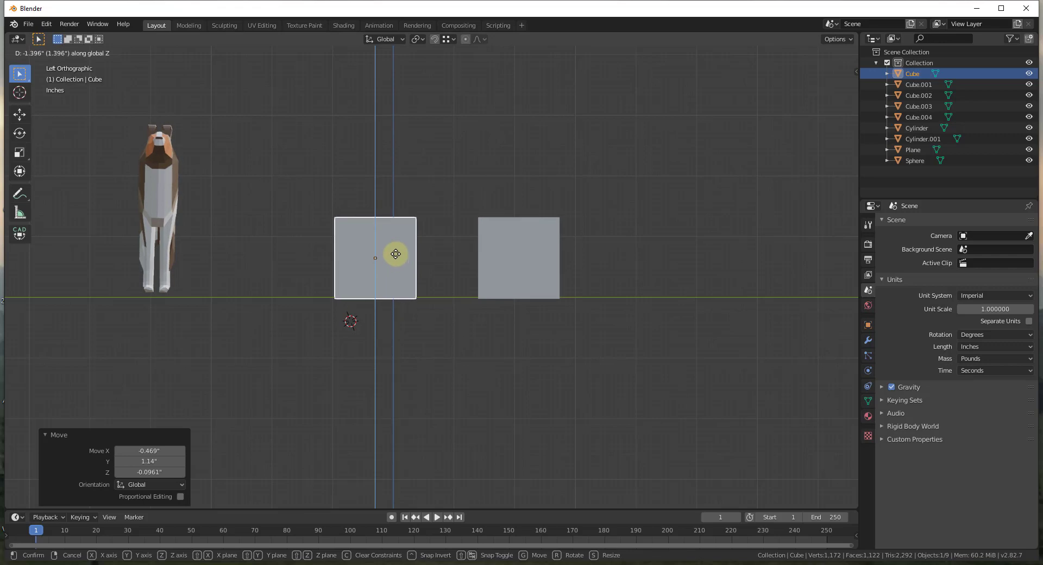
pyautogui.click(396, 257)
pyautogui.press('g')
pyautogui.click(426, 262)
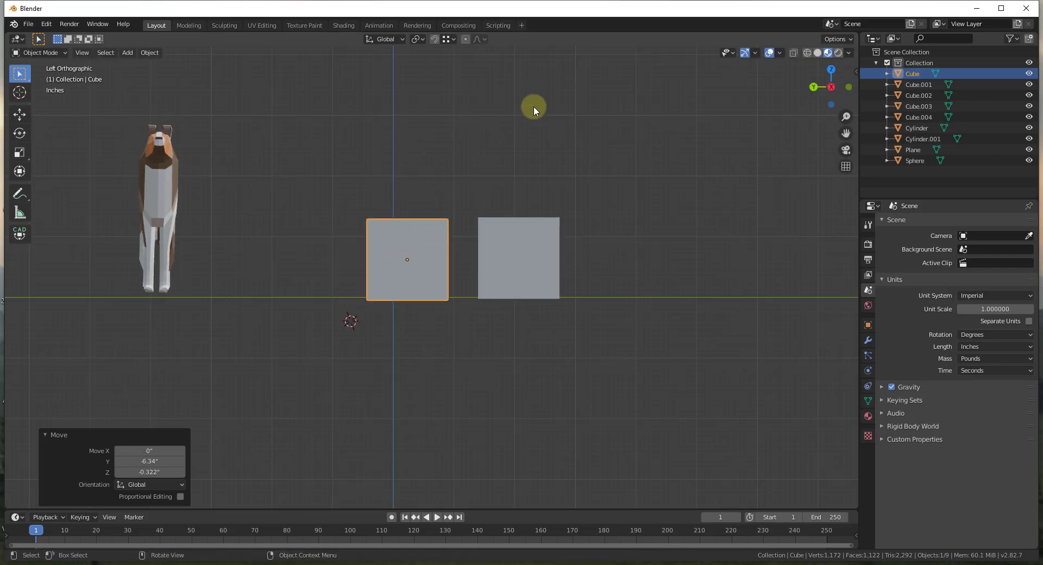
# Back in perspective, turn on snapping and G-move the cube beside the second cube
pyautogui.moveTo(531, 112); pyautogui.dragTo(386, 327, button='middle')
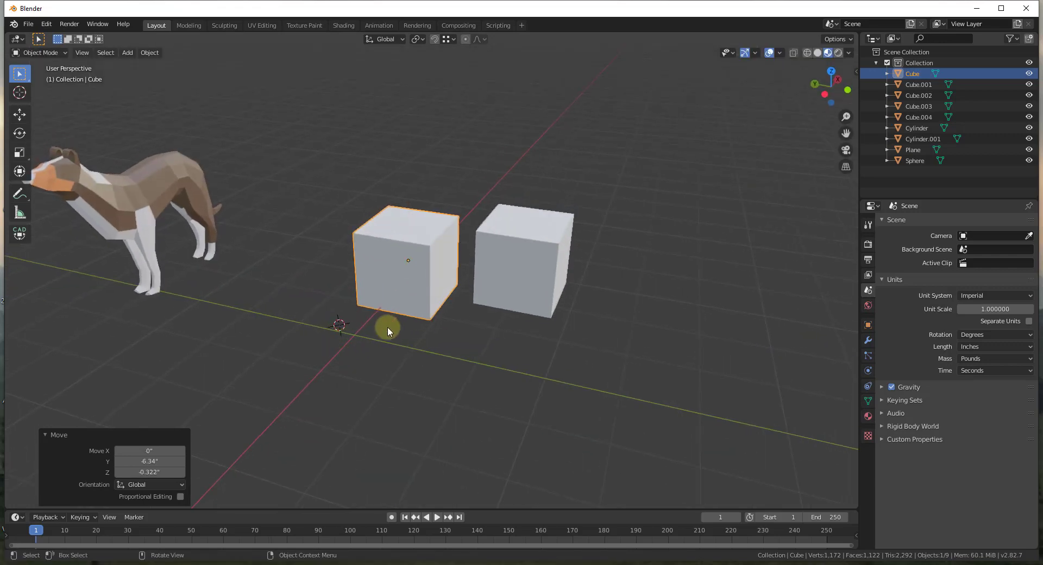
pyautogui.click(434, 39)
pyautogui.press('g')
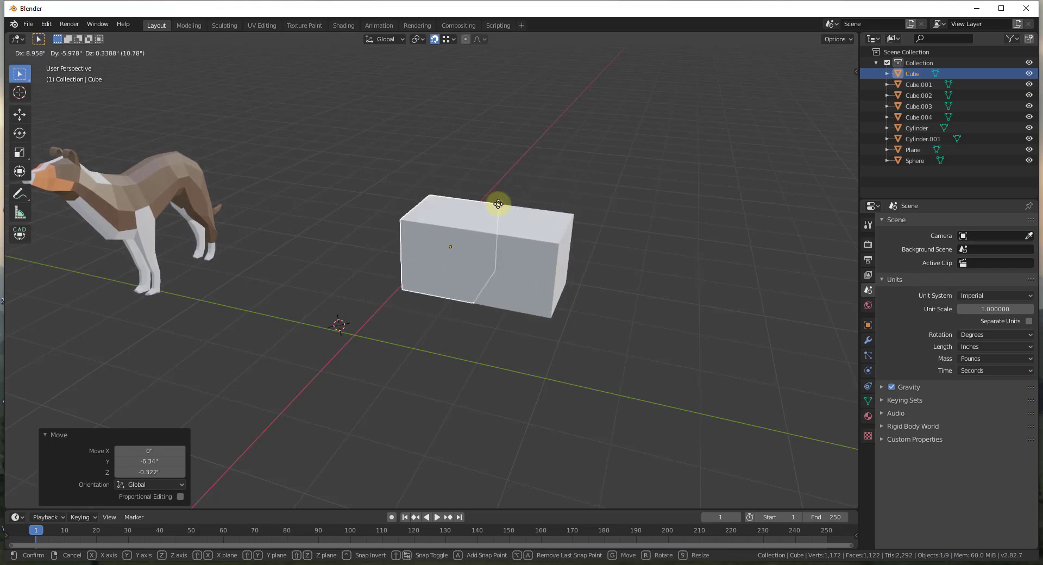
pyautogui.click(395, 302)
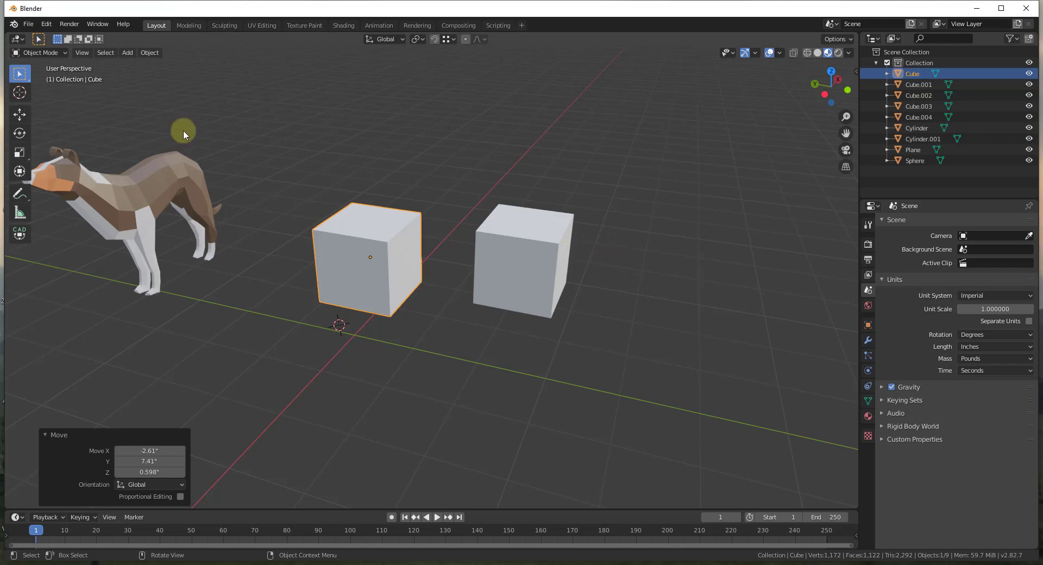
pyautogui.click(46, 24)
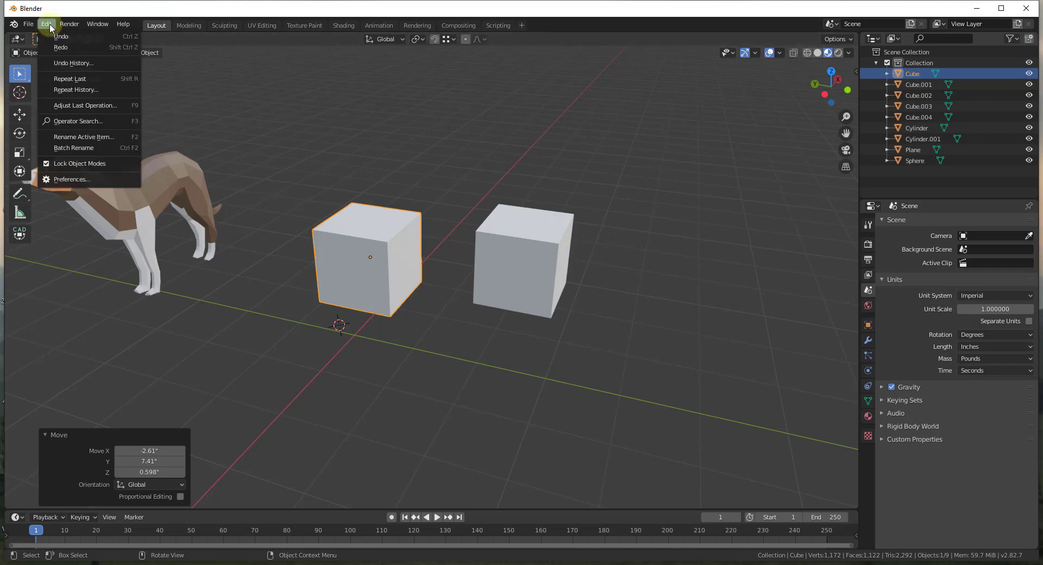
pyautogui.click(54, 180)
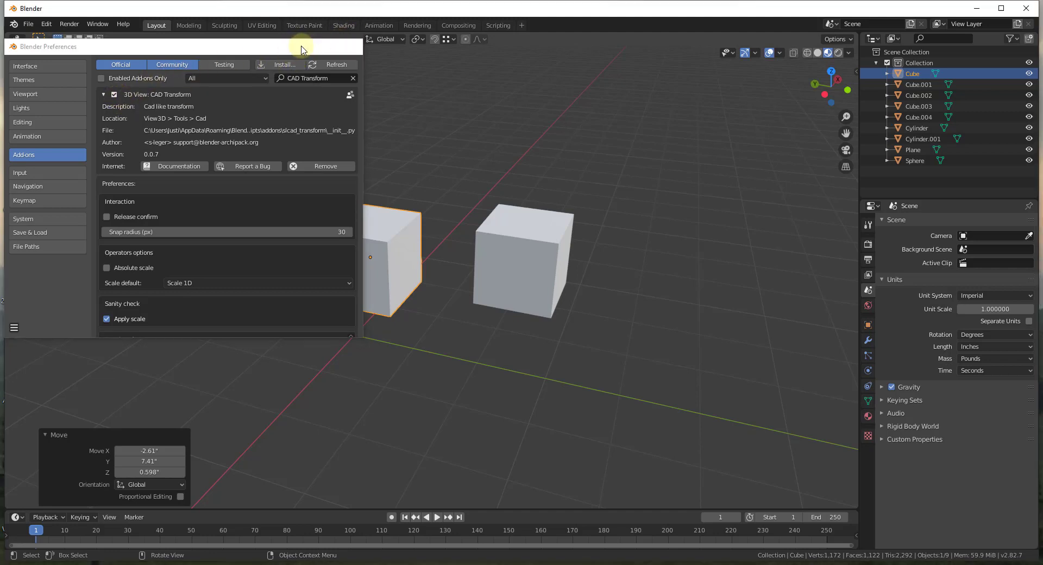
pyautogui.click(351, 46)
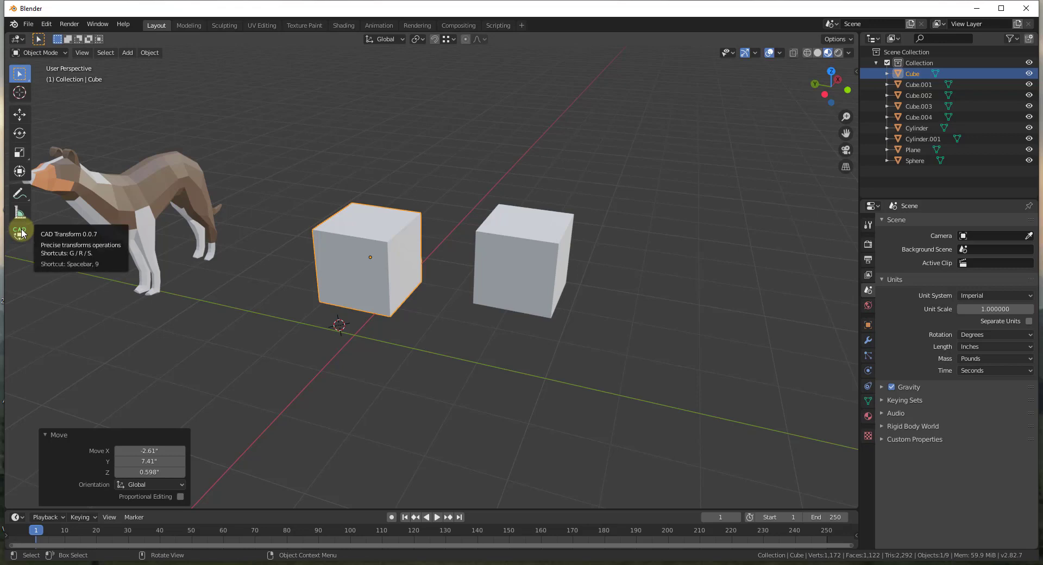
# Maximize Blender, activate the CAD Transform 0.0.7 tool and show its shortcut list in the sidebar
pyautogui.click(1001, 8)
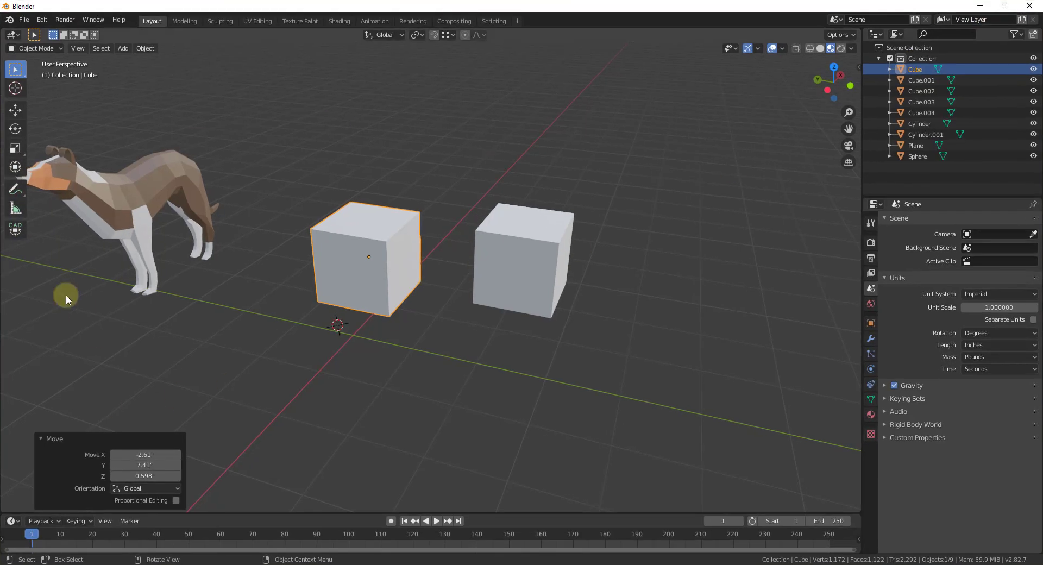
pyautogui.click(15, 231)
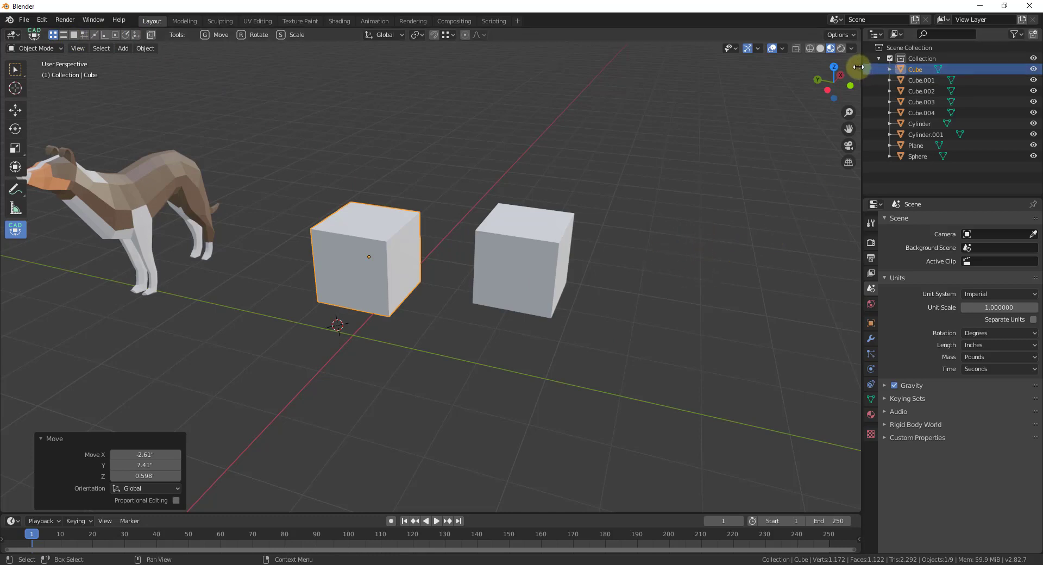
pyautogui.click(857, 65)
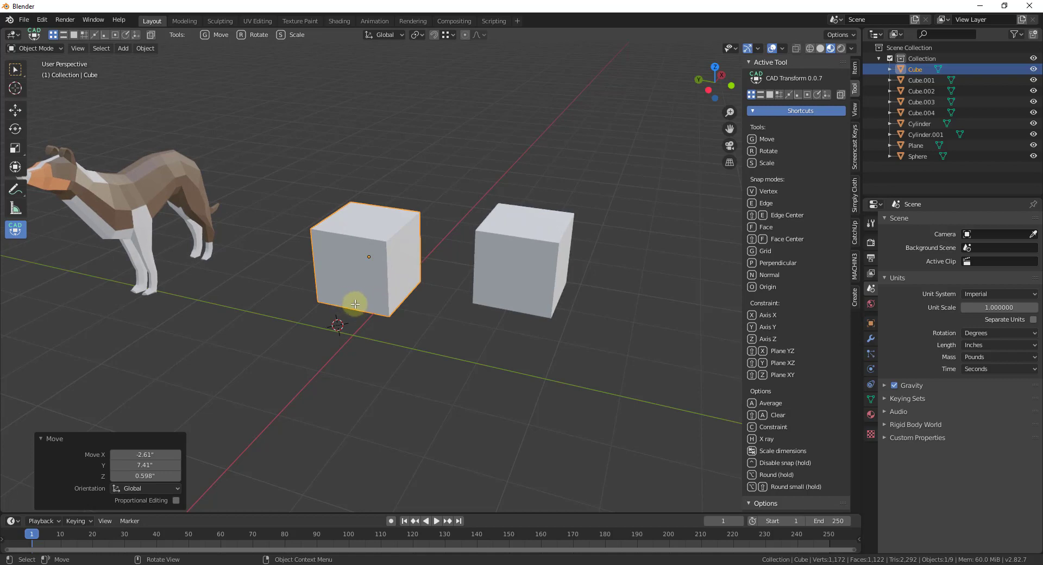
# Try edge (E) and face (F) snapping on the cube, undo the move, then choose vertex snapping
pyautogui.press('e')
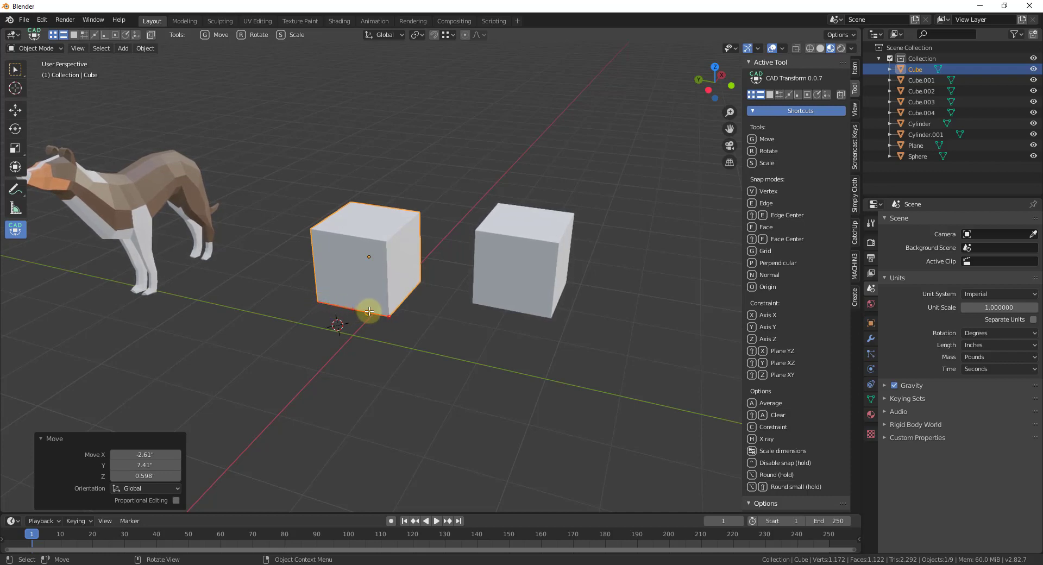
pyautogui.click(368, 272)
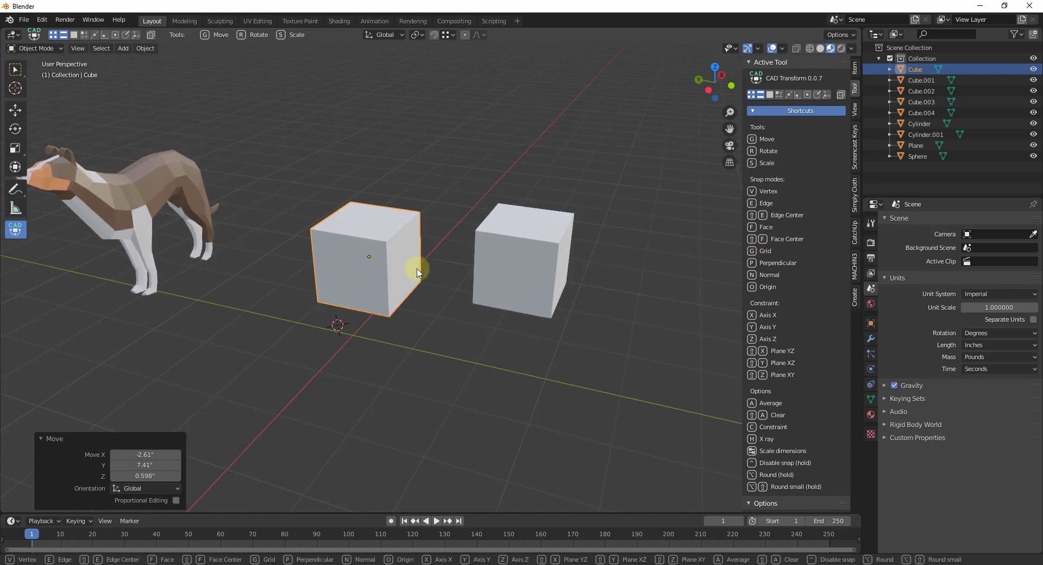
pyautogui.press('f')
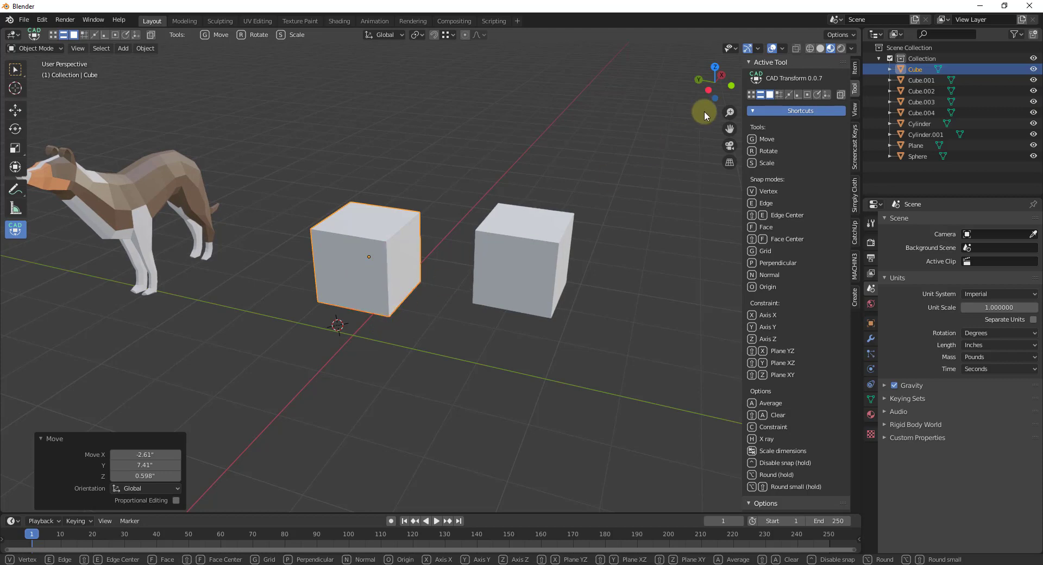
pyautogui.hotkey('ctrl', 'z')
pyautogui.click(751, 94)
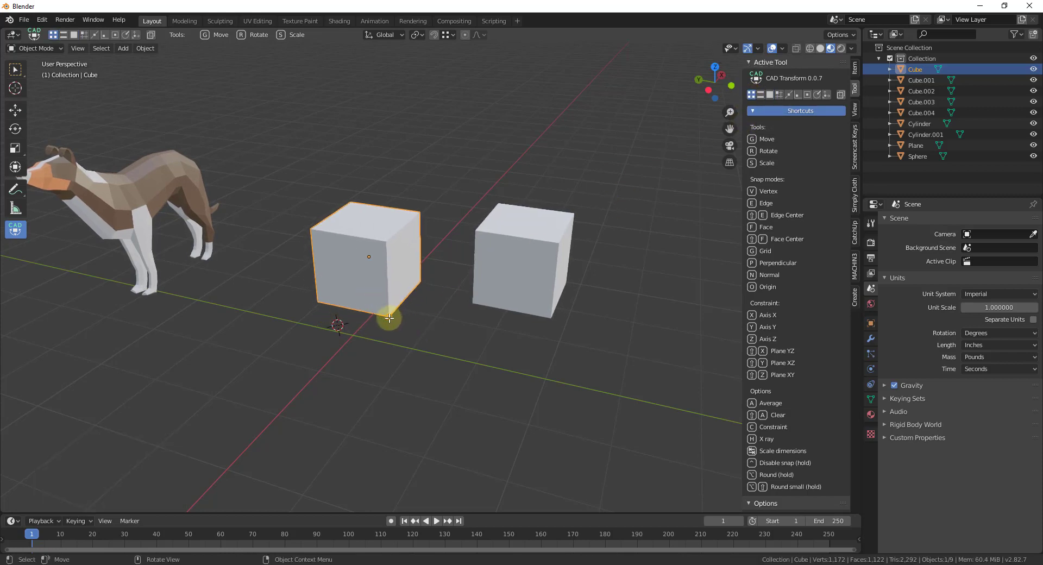
# Vertex-snap the cube's corners onto the second cube's corners, then pan to recentre the cubes
pyautogui.moveTo(395, 314); pyautogui.dragTo(479, 231)
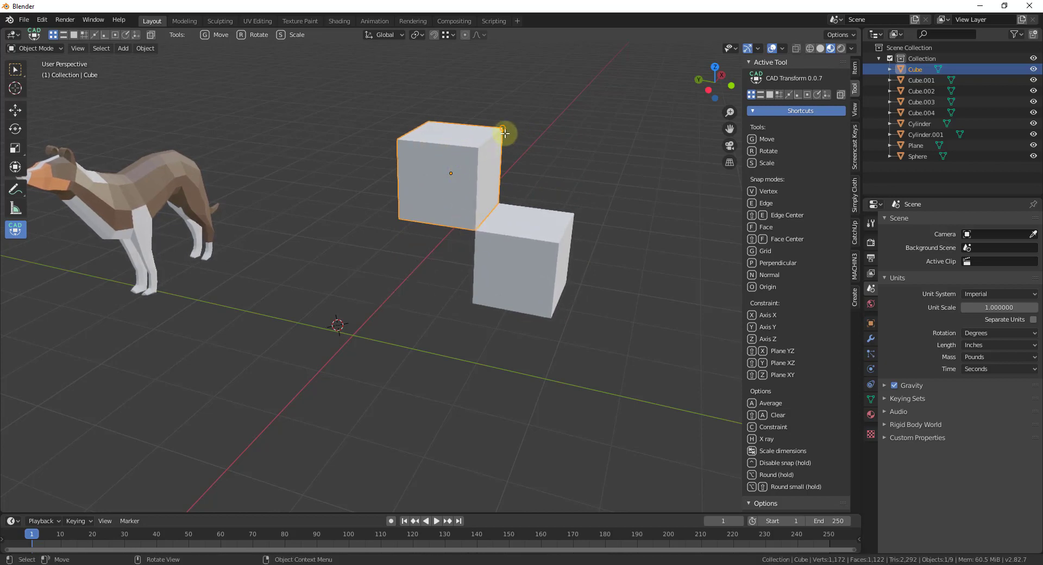
pyautogui.moveTo(498, 132); pyautogui.dragTo(475, 228)
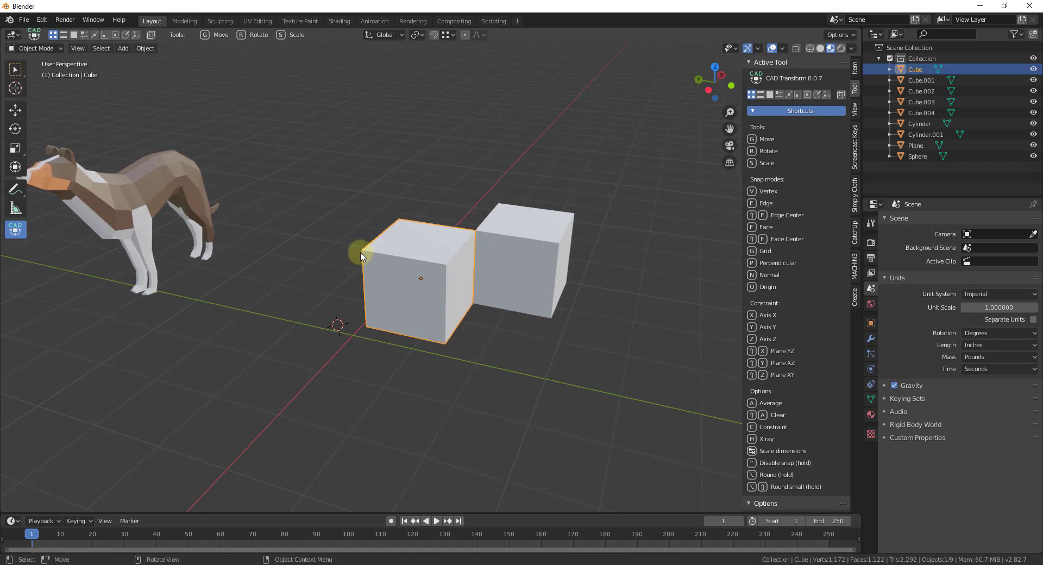
pyautogui.moveTo(362, 325); pyautogui.dragTo(495, 200)
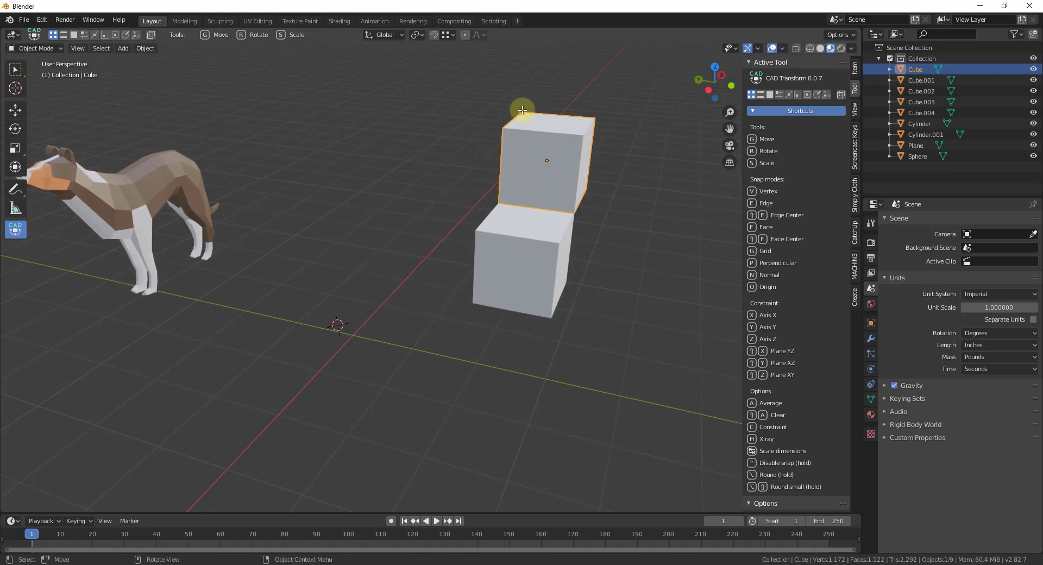
pyautogui.moveTo(522, 111); pyautogui.dragTo(562, 251)
pyautogui.keyDown('shift'); pyautogui.moveTo(512, 209); pyautogui.dragTo(582, 221, button='middle'); pyautogui.keyUp('shift')
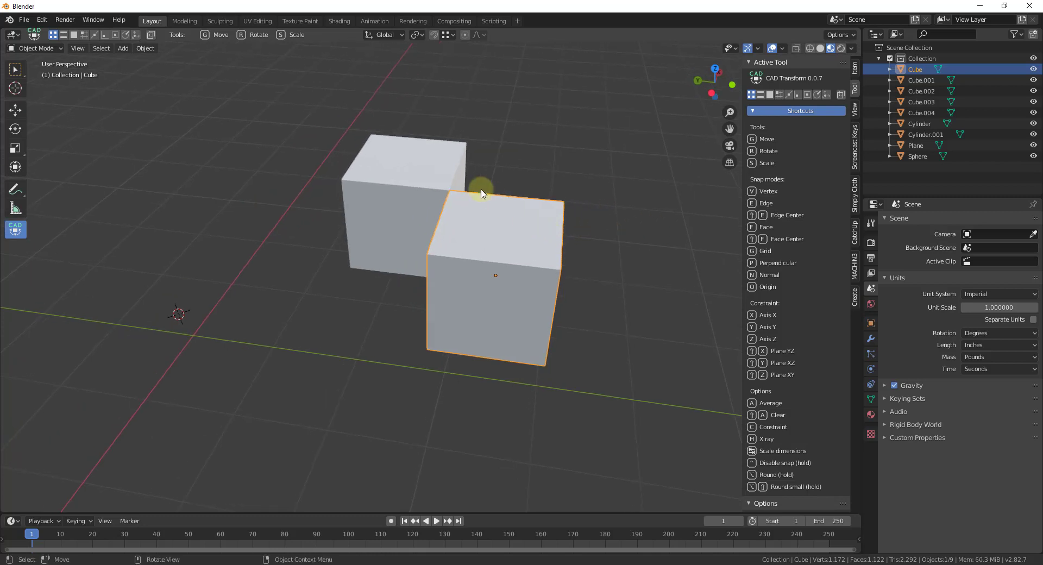
# With edge-perpendicular snapping on, set the cube squarely on top of the lower cube
pyautogui.click(789, 95)
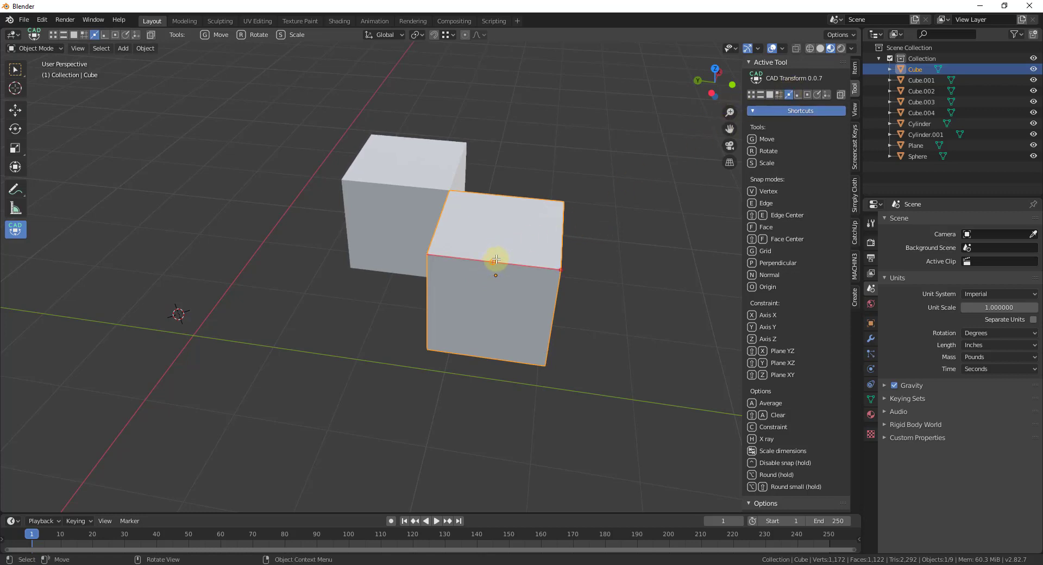
pyautogui.moveTo(484, 356); pyautogui.dragTo(416, 140)
pyautogui.keyDown('shift'); pyautogui.moveTo(448, 208); pyautogui.dragTo(749, 111, button='middle'); pyautogui.keyUp('shift')
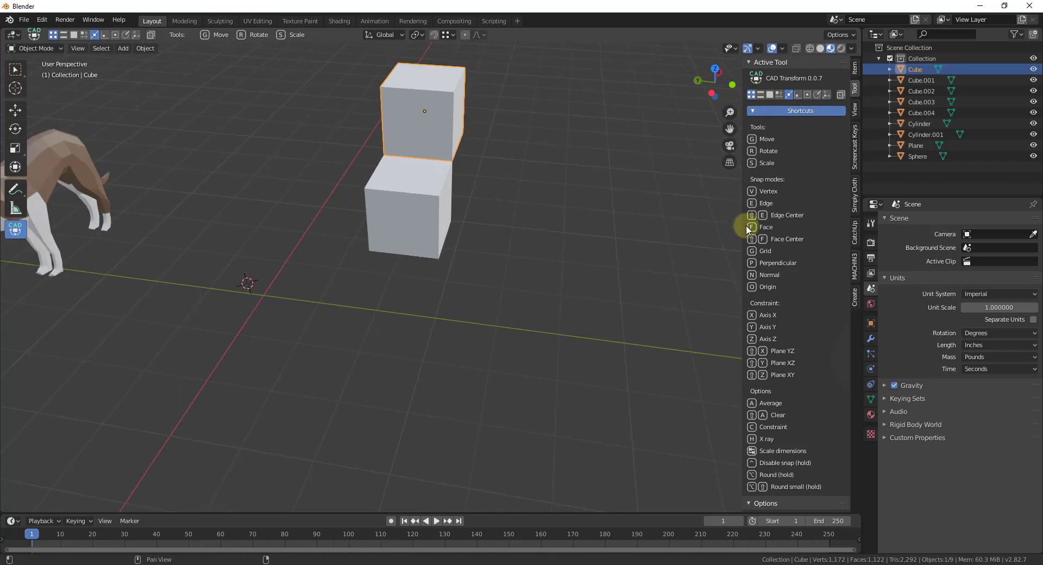
# Enable edge snapping plus another mode and snap the cube beside the other cube, edges touching
pyautogui.click(760, 94)
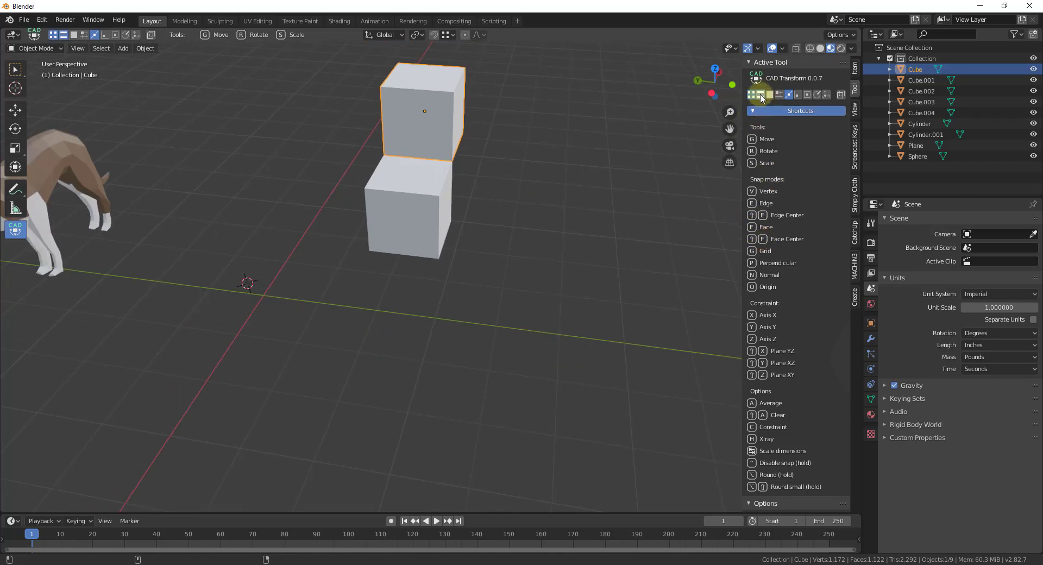
pyautogui.click(798, 94)
pyautogui.moveTo(592, 174); pyautogui.dragTo(486, 170, button='middle')
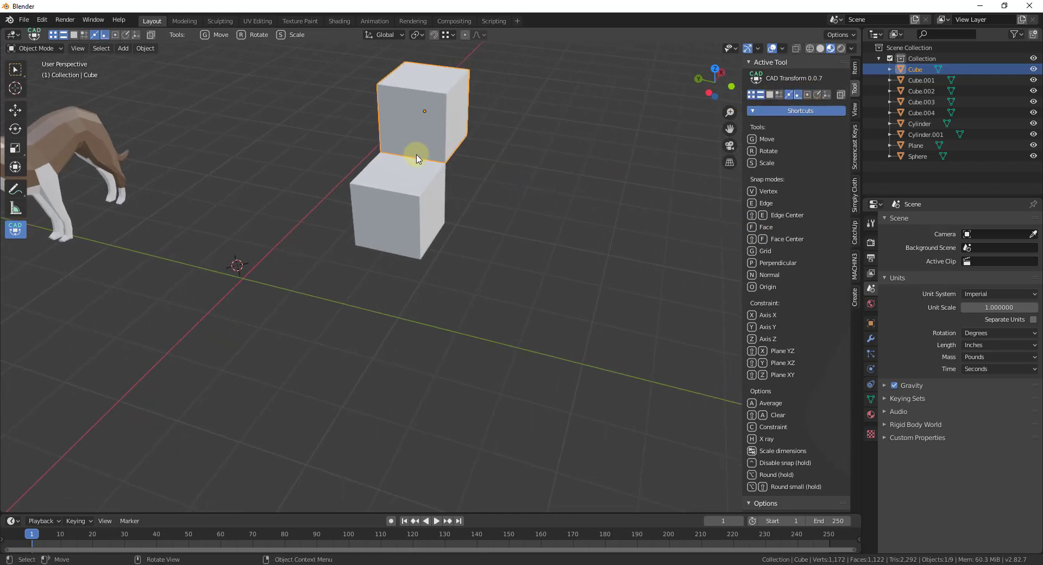
pyautogui.click(414, 87)
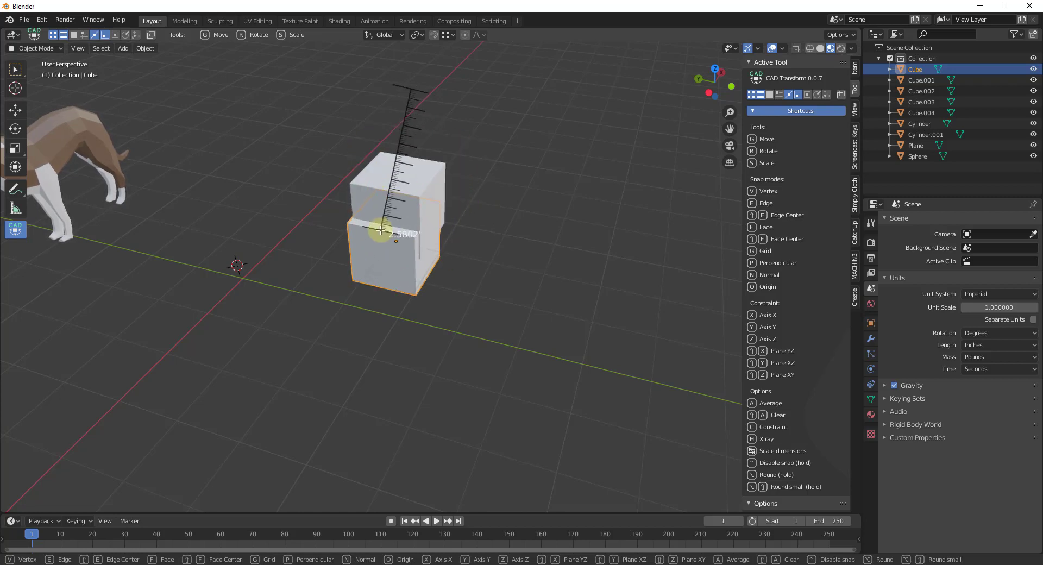
pyautogui.click(384, 148)
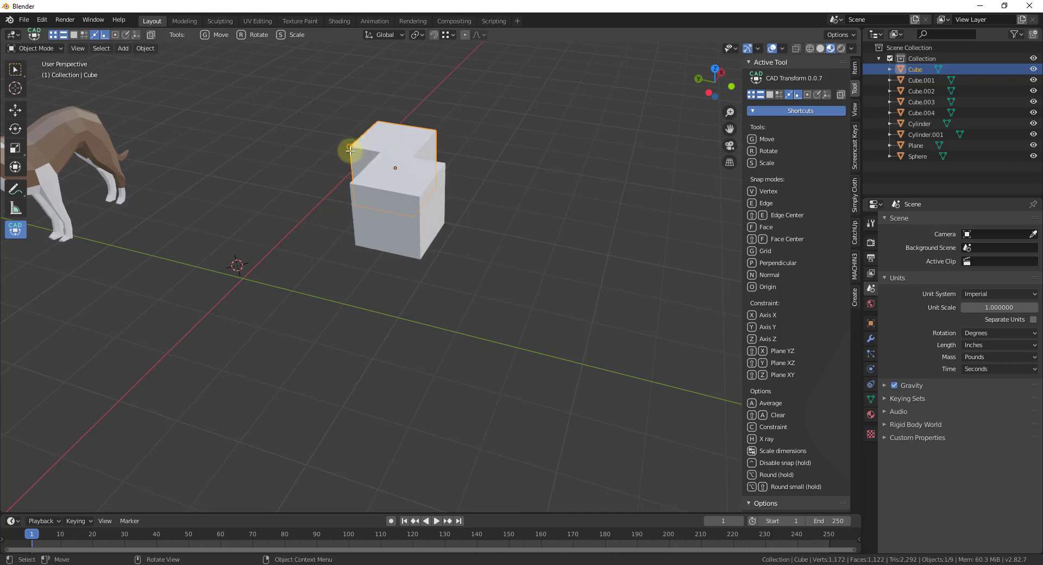
pyautogui.click(350, 150)
pyautogui.click(421, 258)
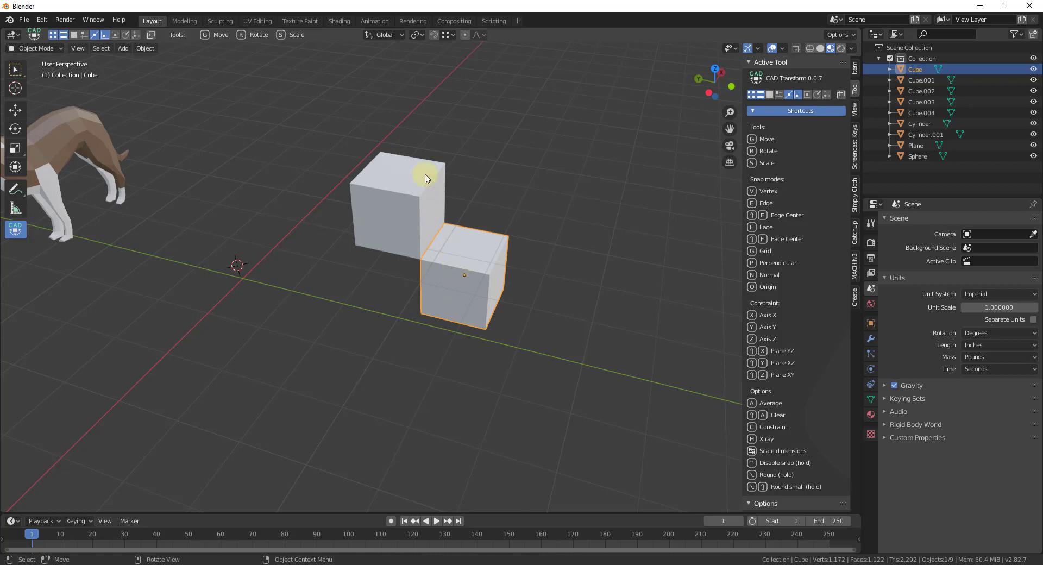
# Zoom and orbit to bring the cylinder, thin pole and sphere into view, selecting the cylinder
pyautogui.scroll(-8, 403, 175)
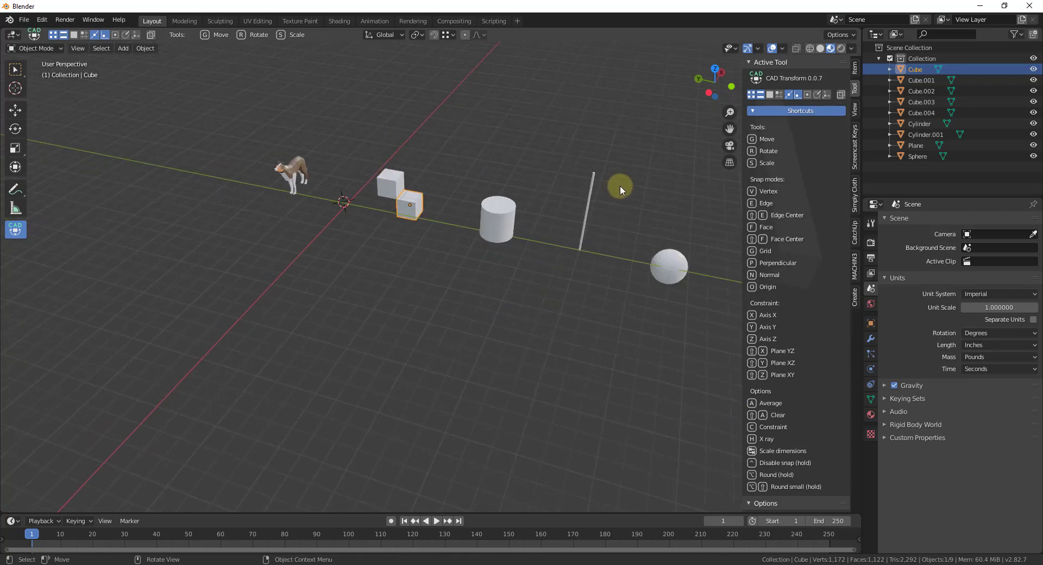
pyautogui.scroll(2, 620, 185)
pyautogui.scroll(4, 607, 201)
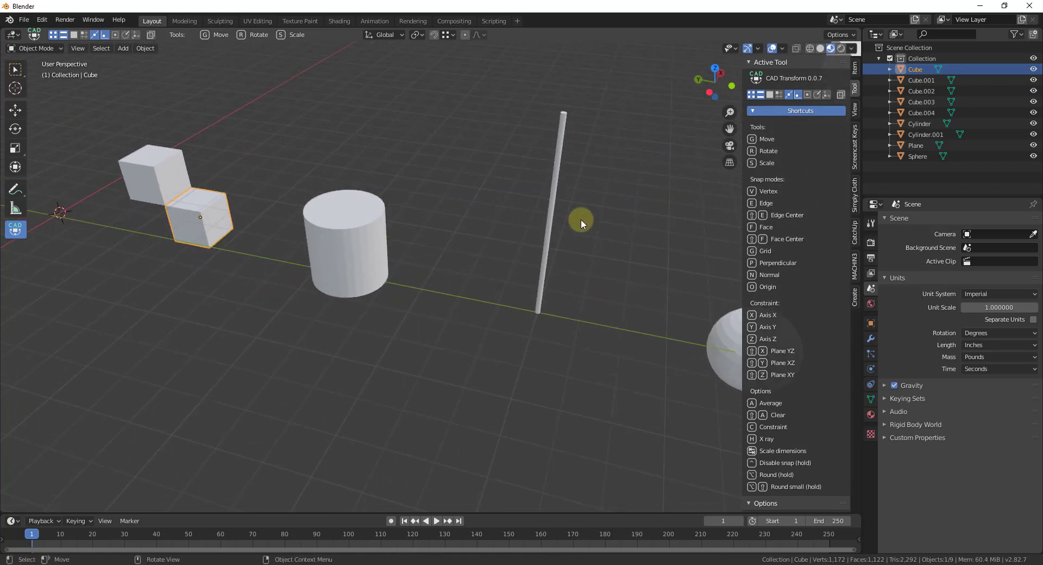
pyautogui.moveTo(524, 250); pyautogui.dragTo(526, 233, button='middle')
pyautogui.scroll(2, 603, 159)
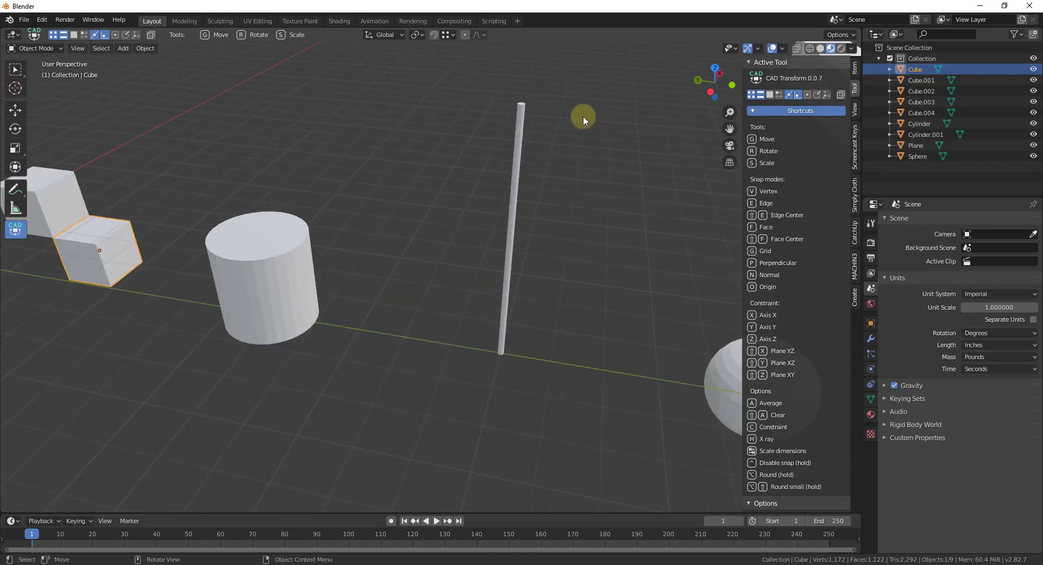
pyautogui.click(294, 249)
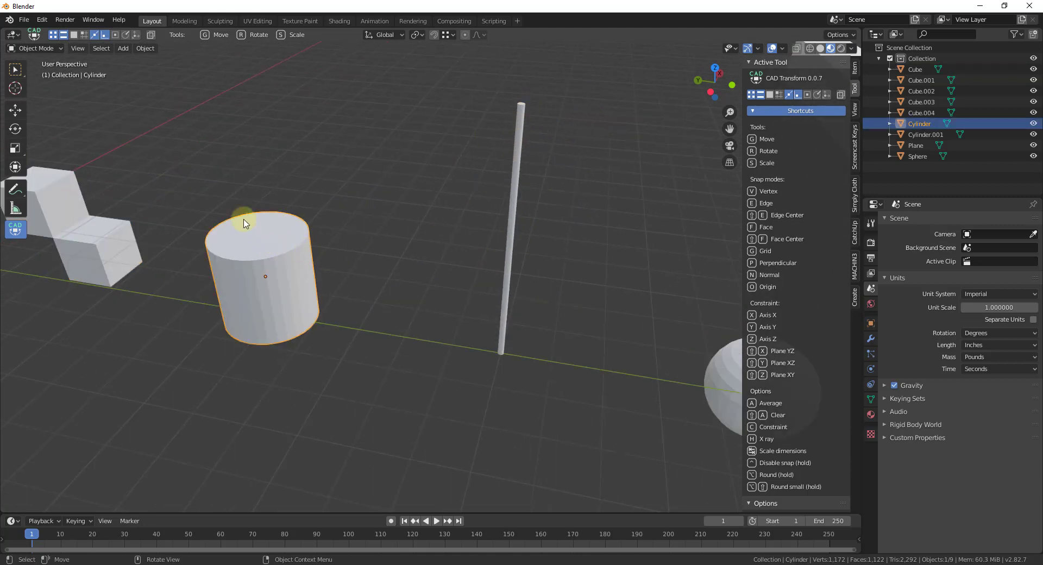
pyautogui.moveTo(346, 268); pyautogui.dragTo(537, 262, button='middle')
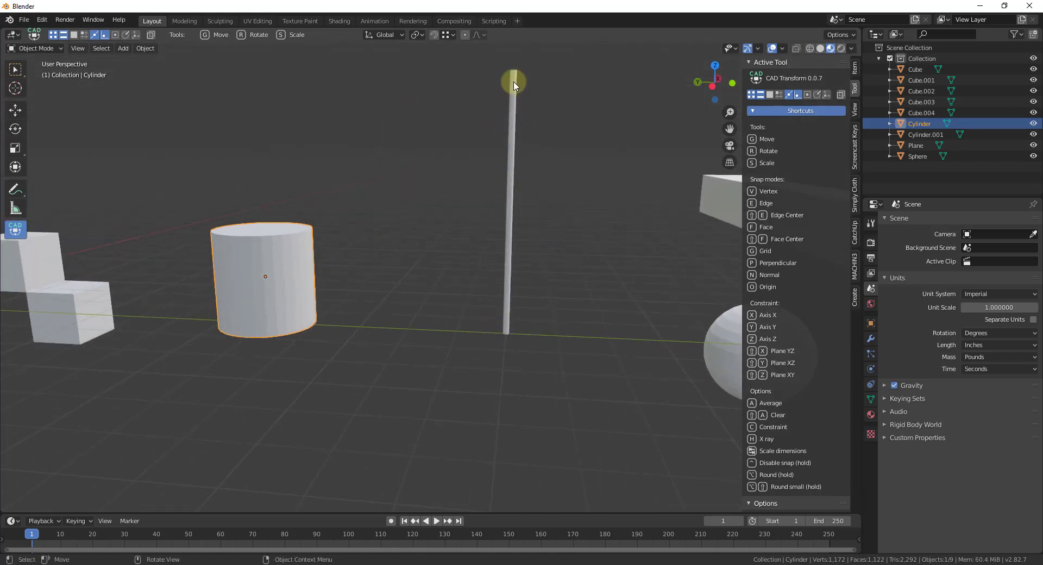
pyautogui.moveTo(437, 228); pyautogui.dragTo(261, 235, button='middle')
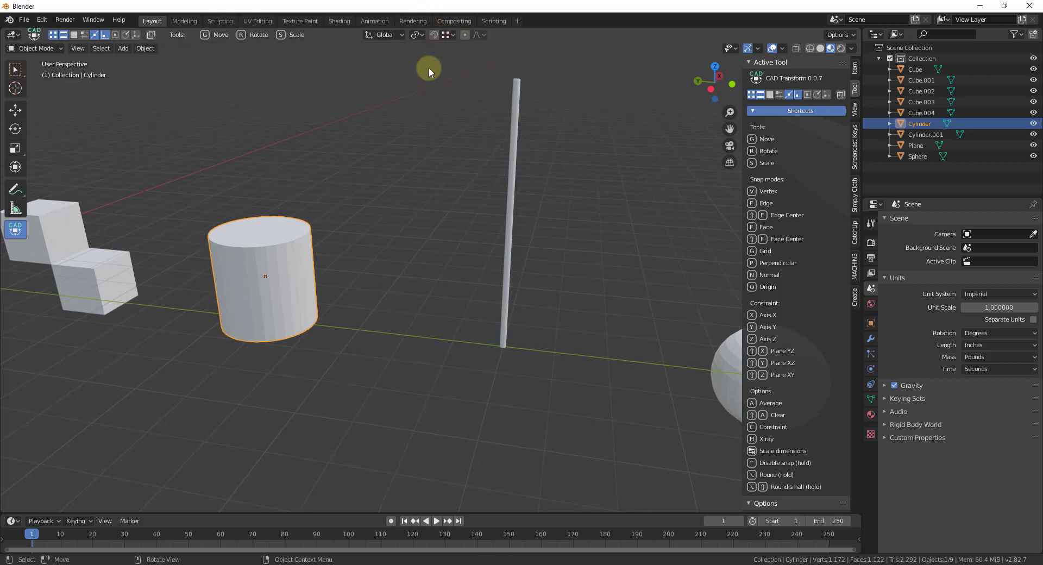
pyautogui.moveTo(487, 205); pyautogui.dragTo(497, 209, button='middle')
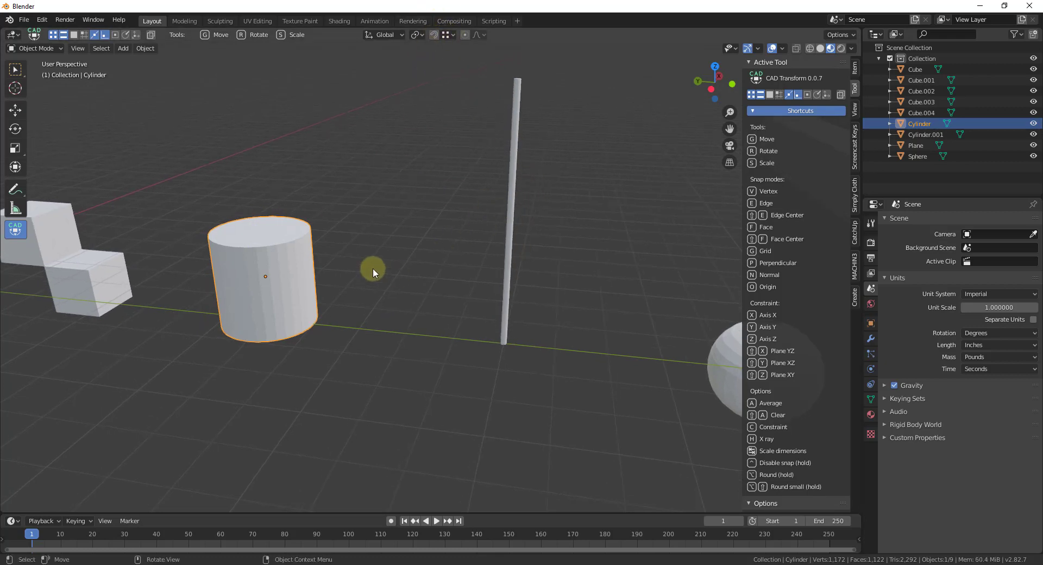
# Enter Edit Mode in face select and select the cylinder's top face
pyautogui.press('Tab')
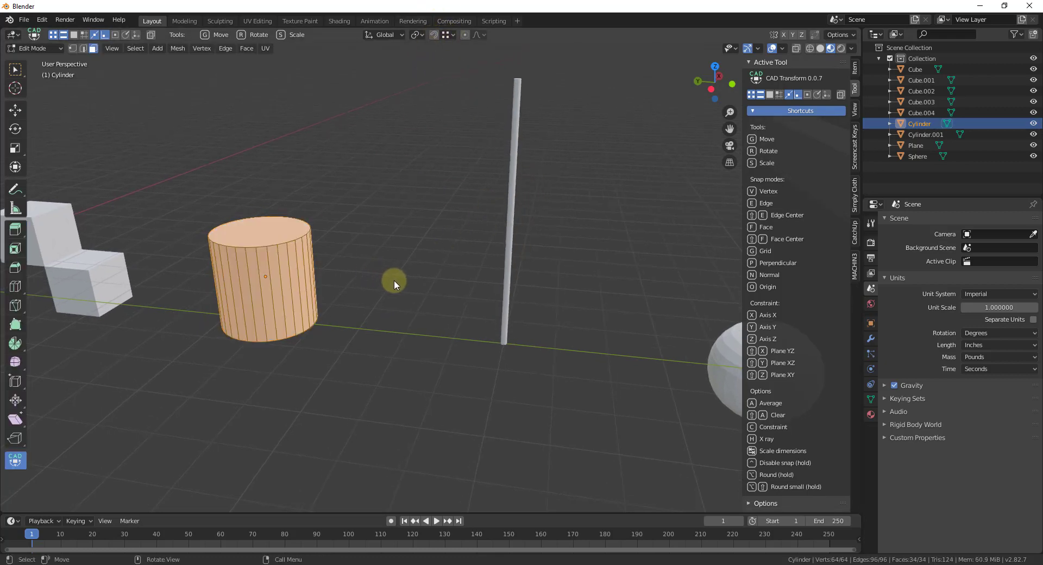
pyautogui.press('3')
pyautogui.click(250, 227)
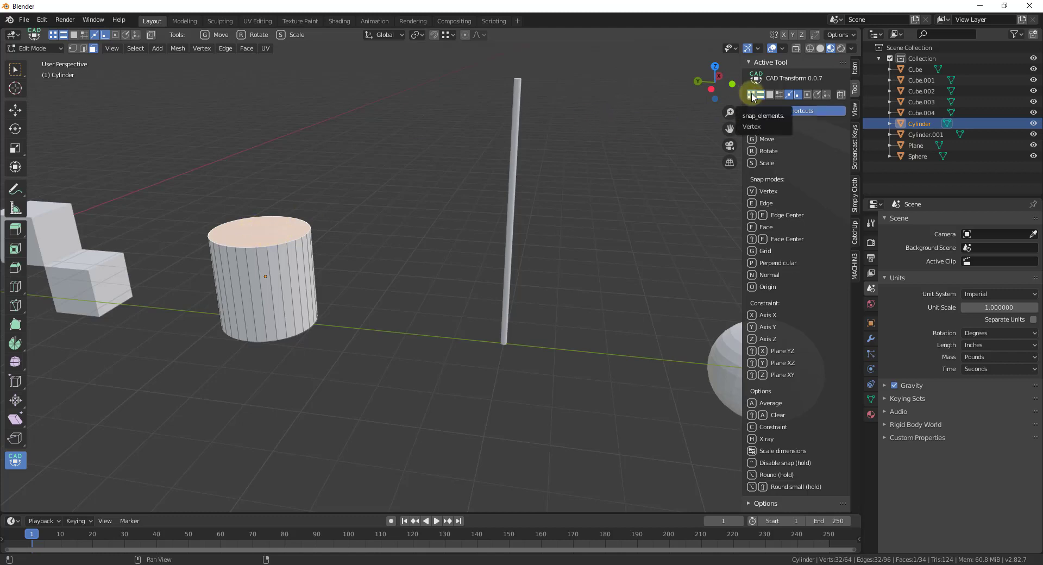
# Drag the top face up, Z-constrained, snapping it to the pole's top at 3' height
pyautogui.moveTo(305, 236); pyautogui.dragTo(517, 80)
pyautogui.press('z')
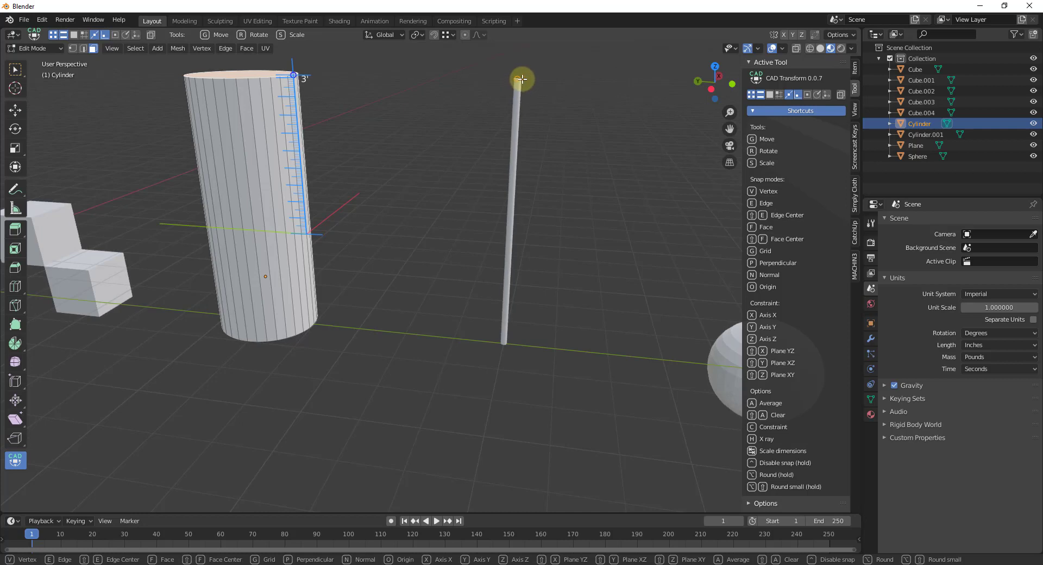
pyautogui.moveTo(522, 79); pyautogui.dragTo(67, 206)
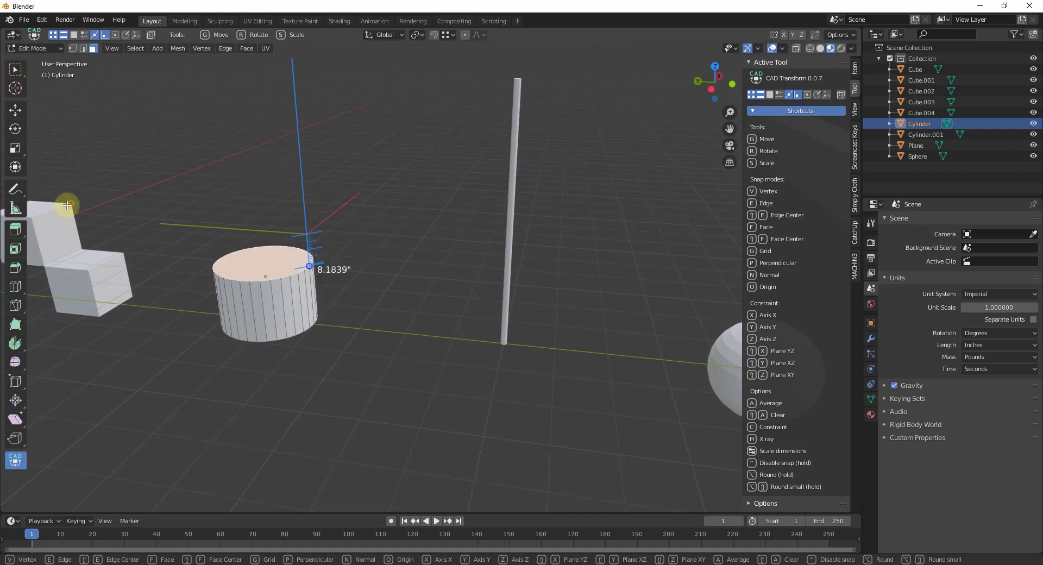
pyautogui.moveTo(67, 205); pyautogui.dragTo(521, 79)
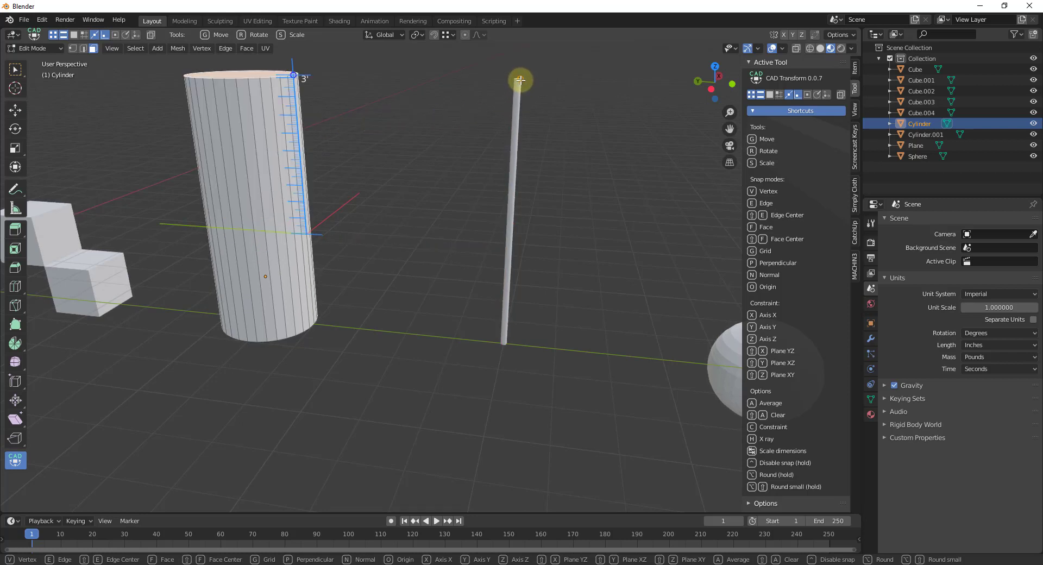
pyautogui.moveTo(520, 81); pyautogui.dragTo(519, 82)
pyautogui.scroll(-4, 434, 221)
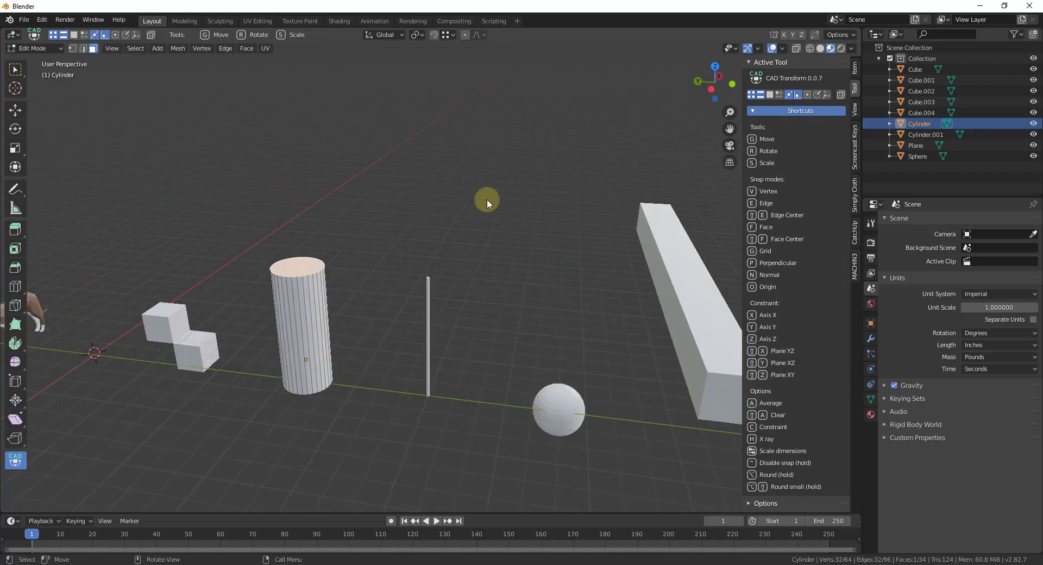
pyautogui.scroll(2, 253, 293)
pyautogui.scroll(1, 266, 277)
pyautogui.scroll(-3, 274, 274)
pyautogui.scroll(4, 250, 288)
pyautogui.scroll(1, 267, 276)
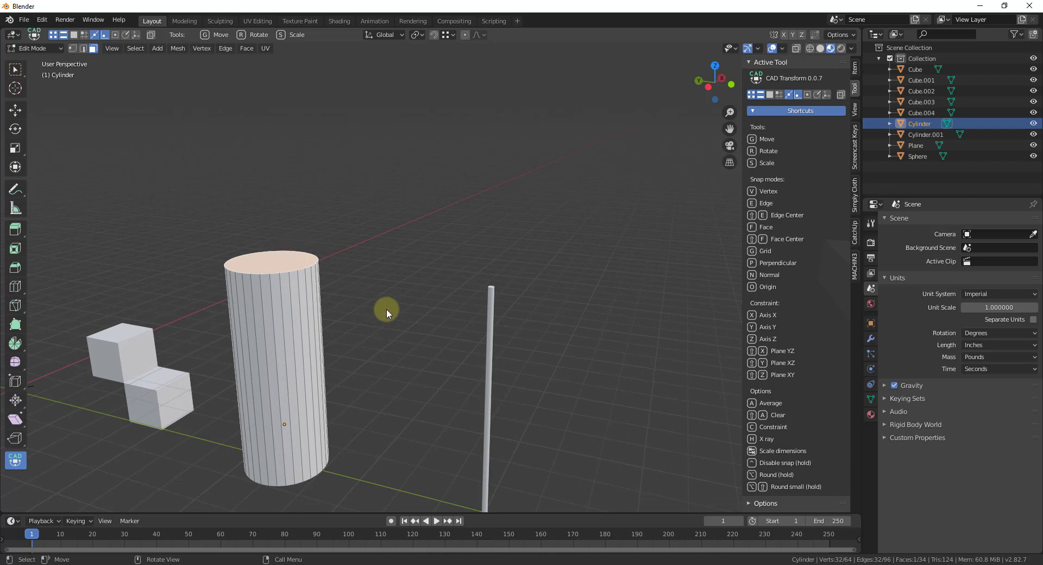
pyautogui.scroll(-5, 386, 298)
# Leave Edit Mode and orbit to look down on the thin pole's top
pyautogui.press('Tab')
pyautogui.scroll(3, 377, 308)
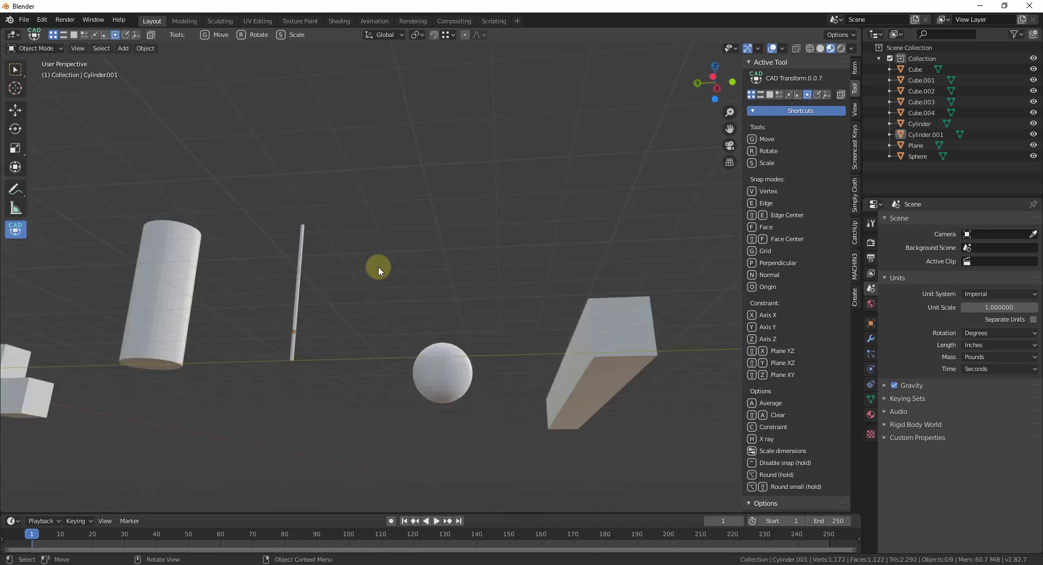
pyautogui.moveTo(377, 309); pyautogui.dragTo(373, 377, button='middle')
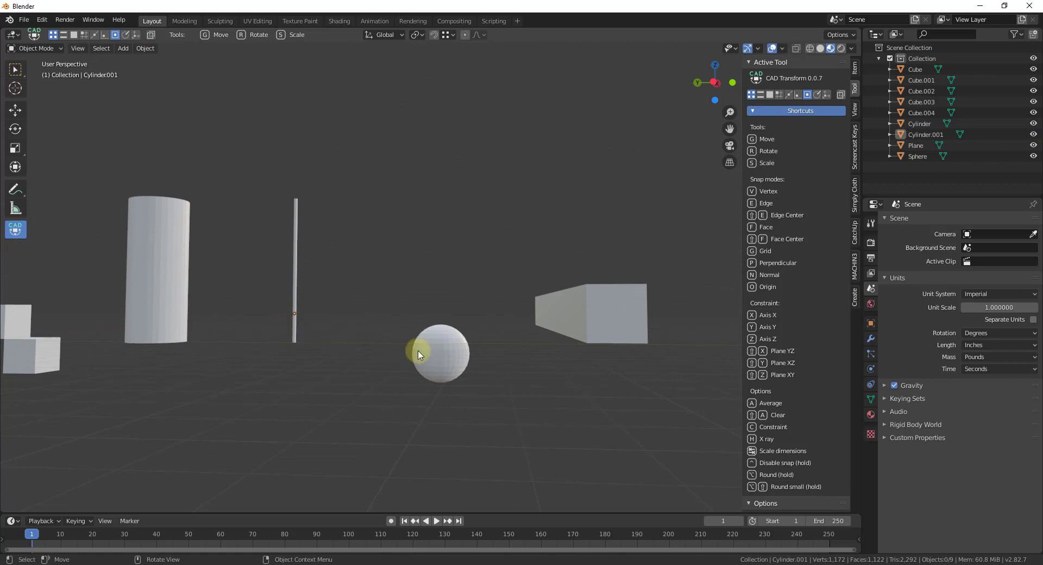
pyautogui.scroll(5, 297, 202)
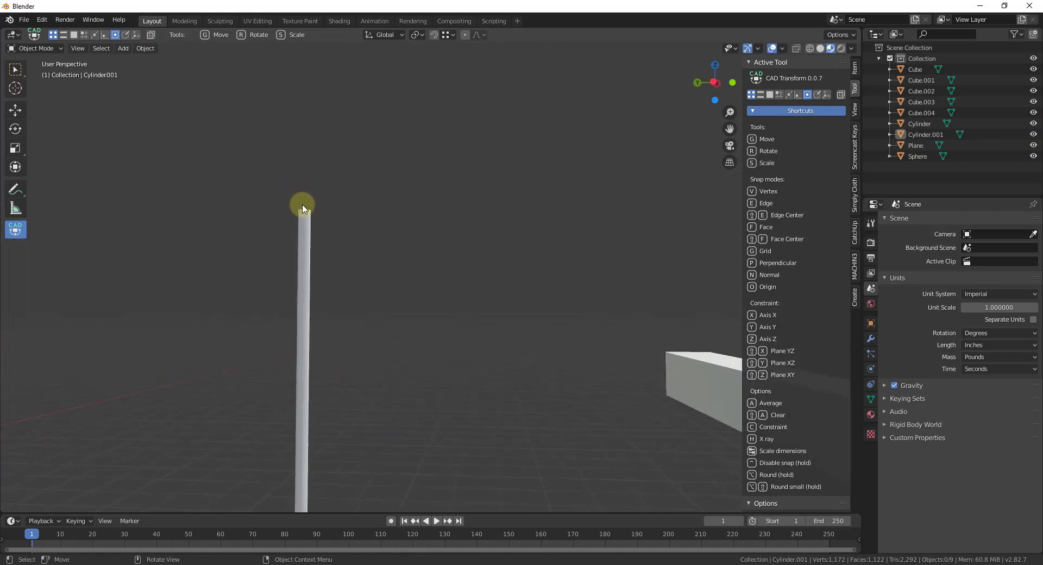
pyautogui.moveTo(302, 210); pyautogui.dragTo(328, 217, button='middle')
pyautogui.scroll(1, 329, 217)
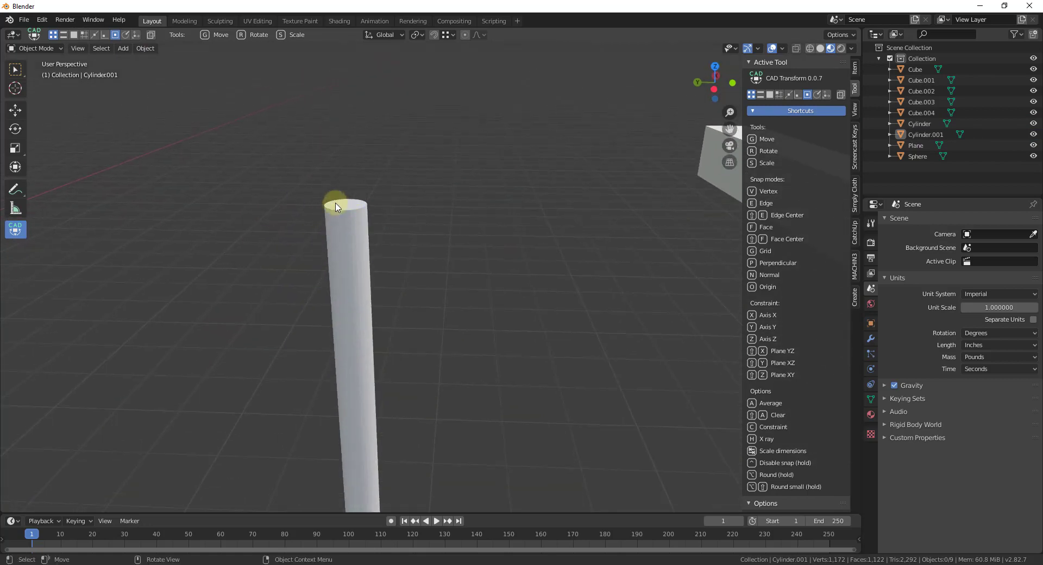
pyautogui.scroll(-6, 307, 190)
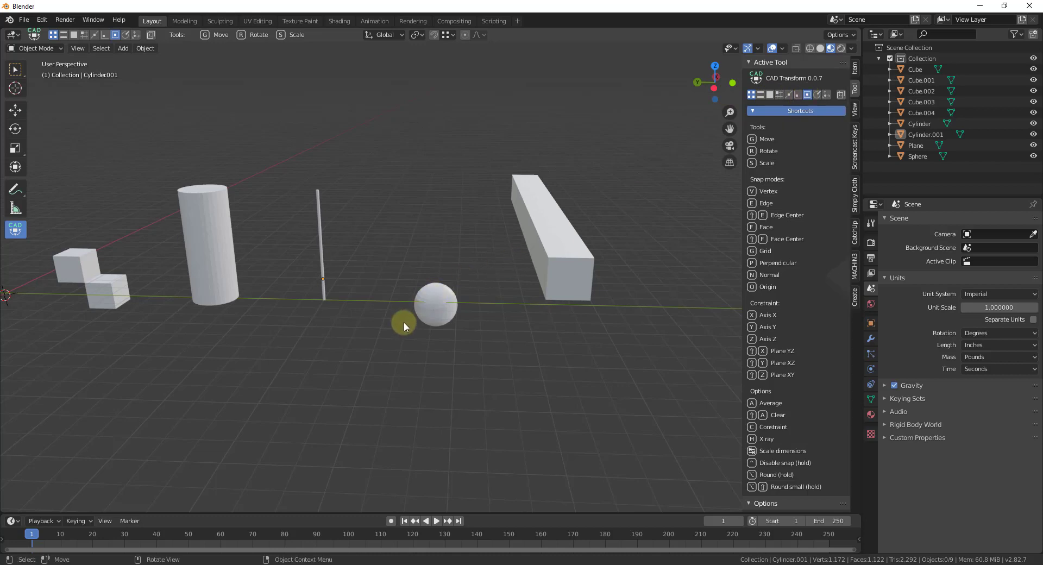
# Select the sphere and orbit to a steeper view of it
pyautogui.click(439, 307)
pyautogui.moveTo(437, 318); pyautogui.dragTo(440, 162, button='middle')
pyautogui.scroll(2, 439, 333)
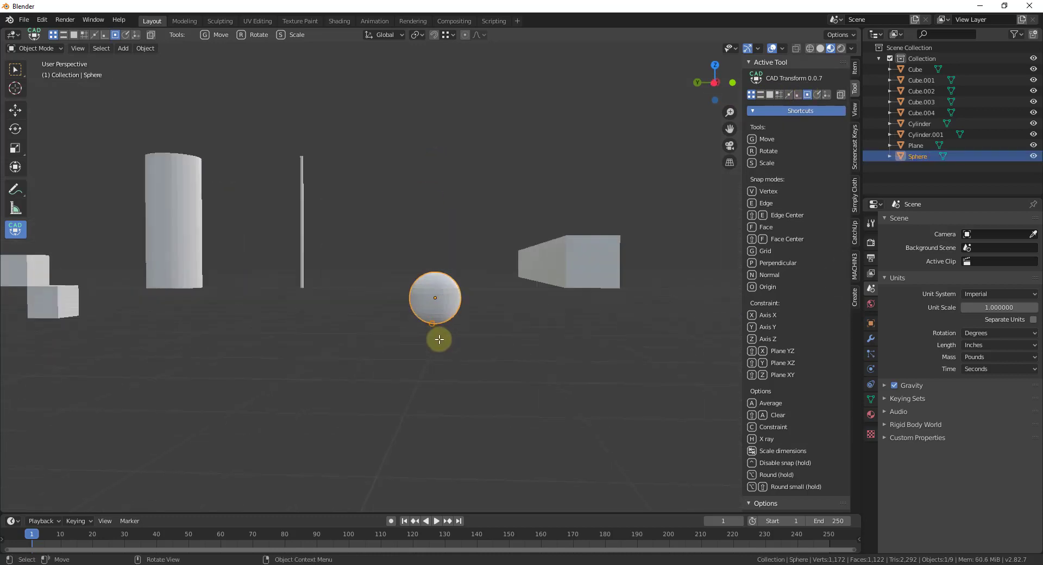
pyautogui.moveTo(439, 334); pyautogui.dragTo(442, 284, button='middle')
pyautogui.scroll(4, 414, 345)
# Snap the sphere's bottom point onto the pole's top vertex, seating it like a lollipop
pyautogui.click(423, 335)
pyautogui.scroll(-8, 423, 335)
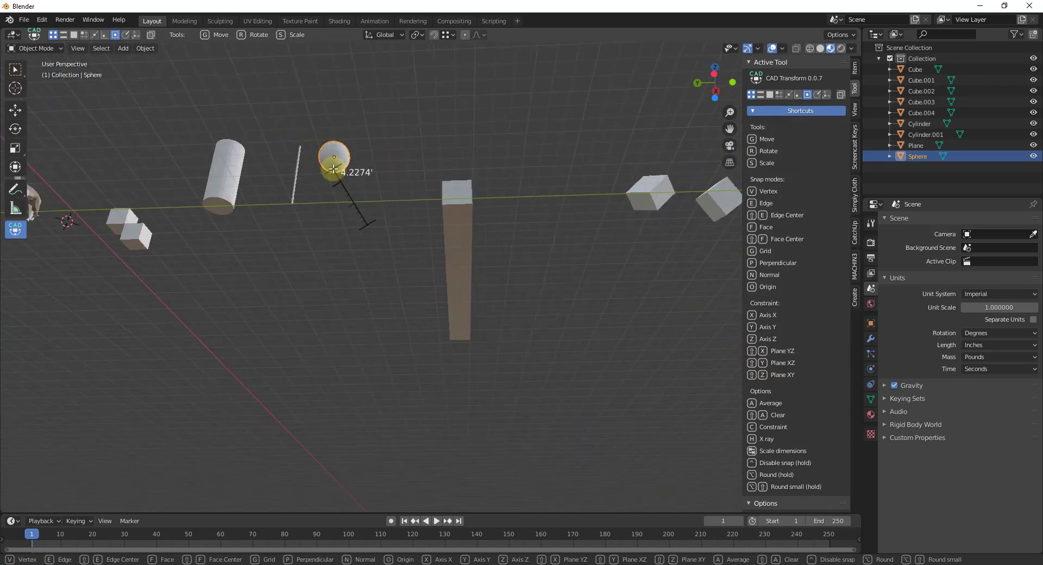
pyautogui.scroll(6, 321, 246)
pyautogui.scroll(-7, 364, 200)
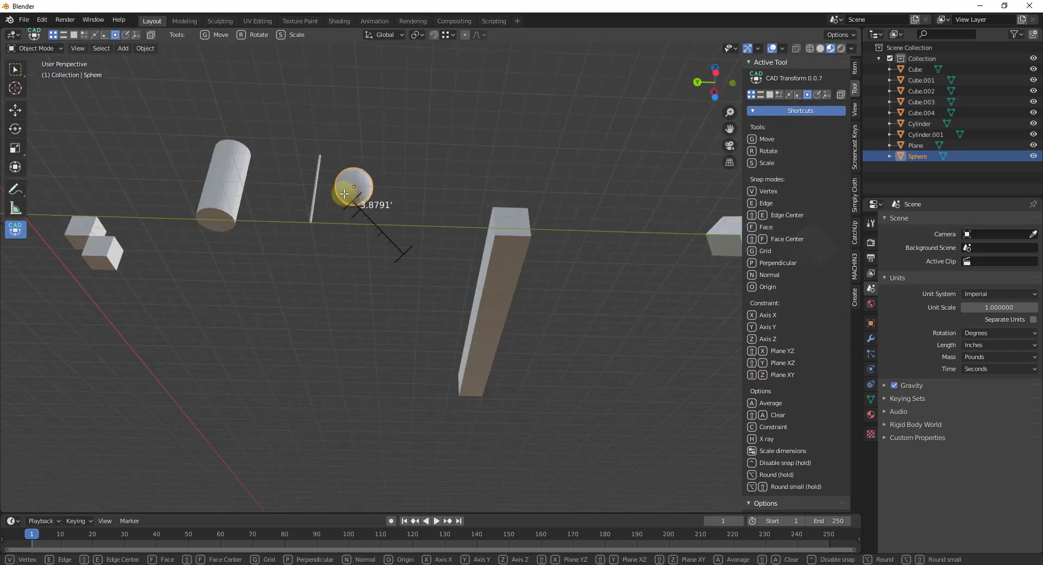
pyautogui.scroll(6, 337, 125)
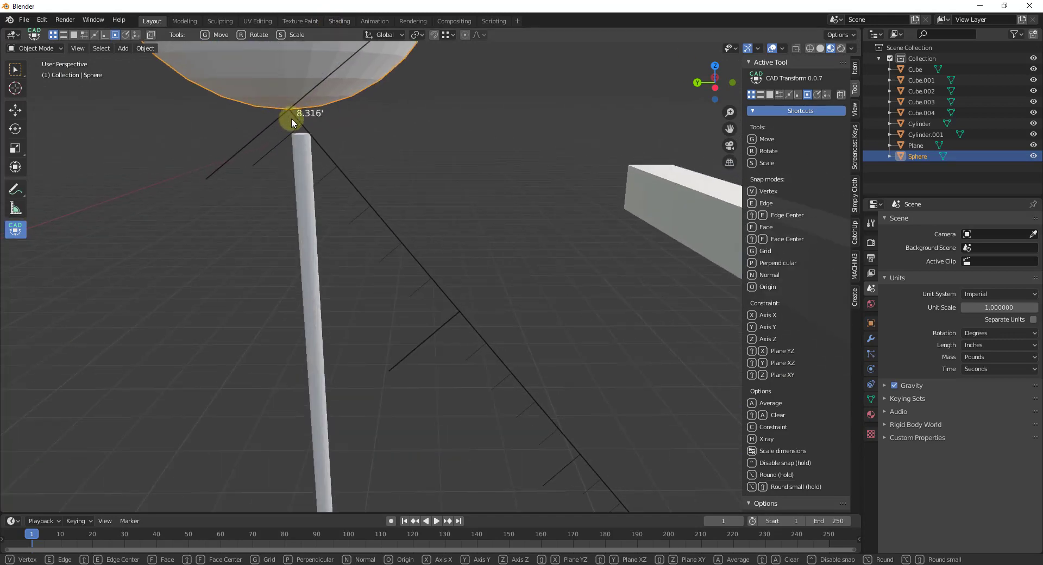
pyautogui.scroll(2, 315, 155)
pyautogui.scroll(-6, 366, 305)
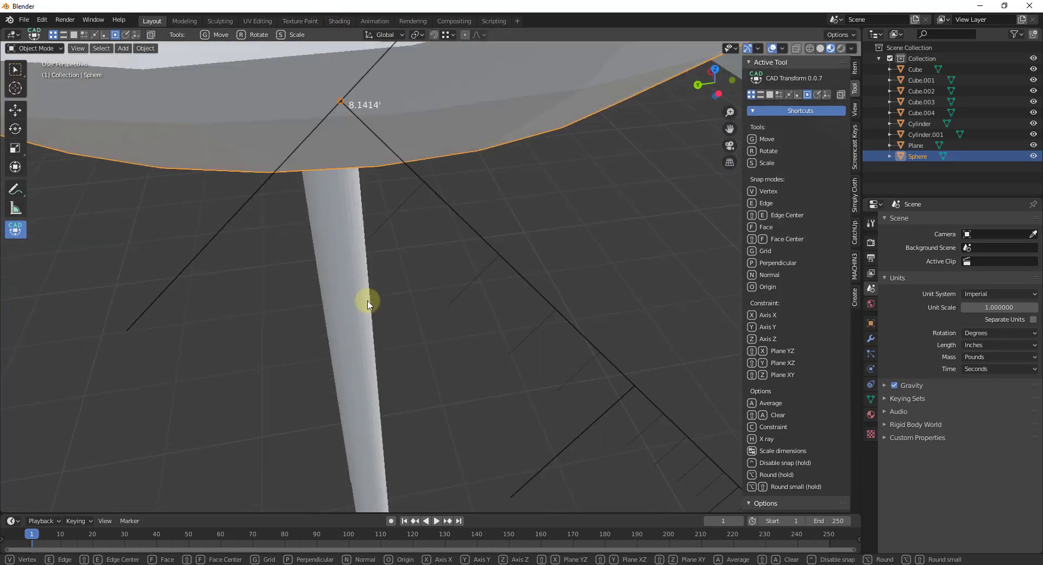
pyautogui.scroll(-2, 392, 288)
pyautogui.scroll(6, 390, 272)
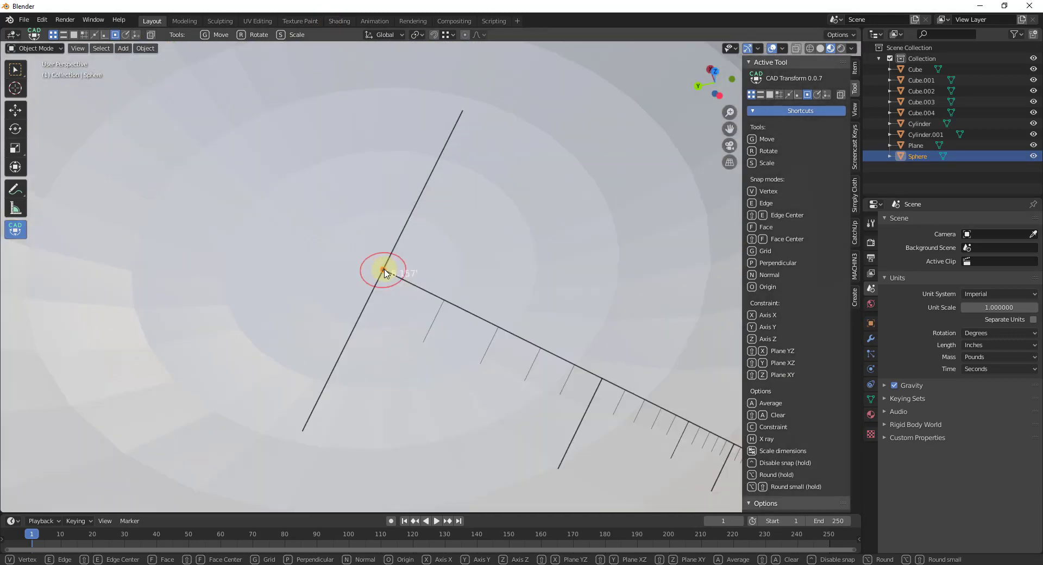
pyautogui.click(384, 271)
pyautogui.scroll(-7, 407, 197)
pyautogui.scroll(-3, 393, 246)
pyautogui.scroll(2, 258, 104)
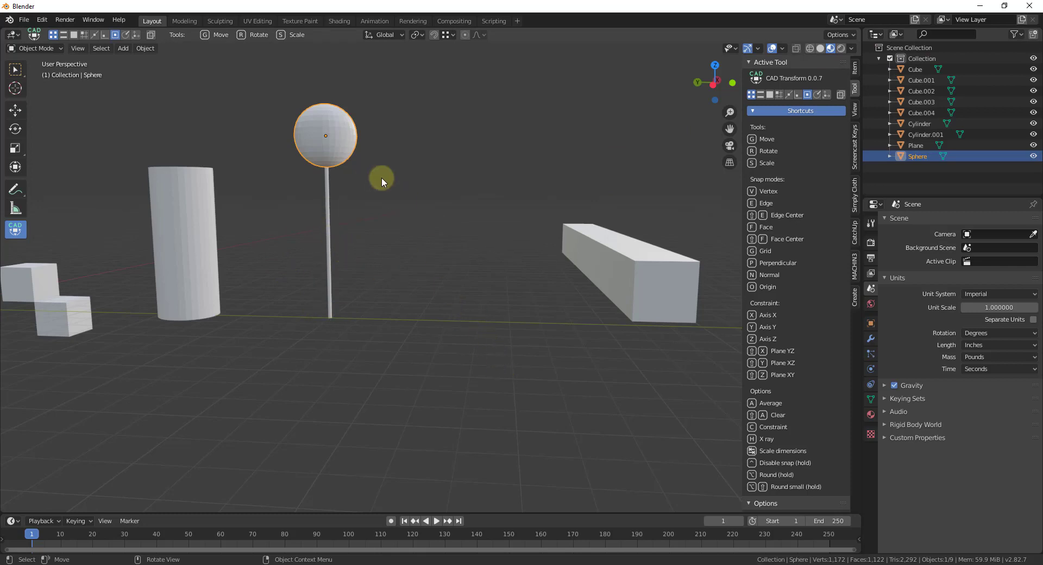
# Select Cube.002 and CAD Transform-scale its width from a corner to exactly 3"
pyautogui.scroll(-4, 291, 192)
pyautogui.moveTo(288, 195); pyautogui.dragTo(363, 171, button='middle')
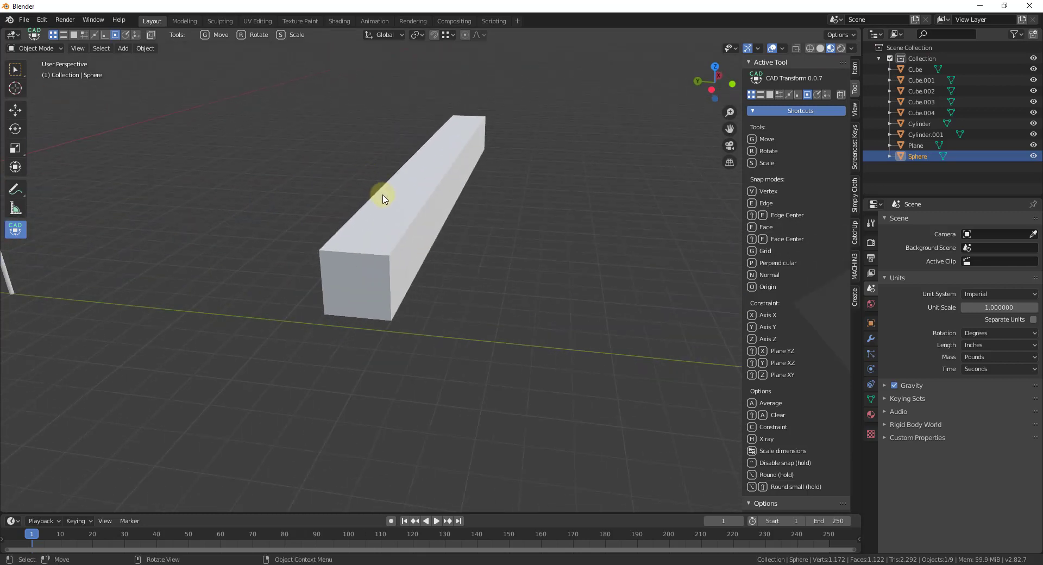
pyautogui.click(393, 212)
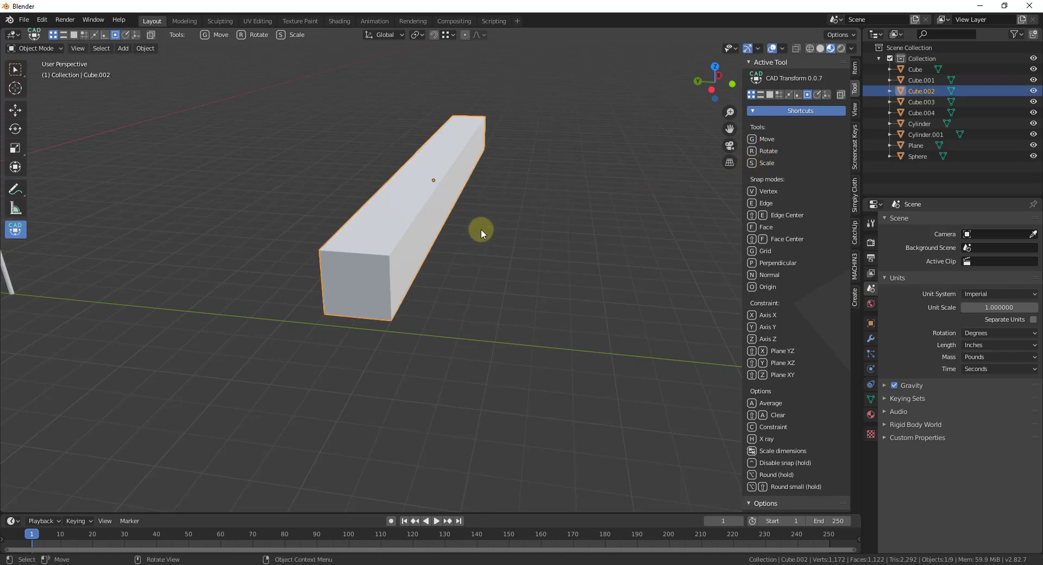
pyautogui.scroll(3, 487, 253)
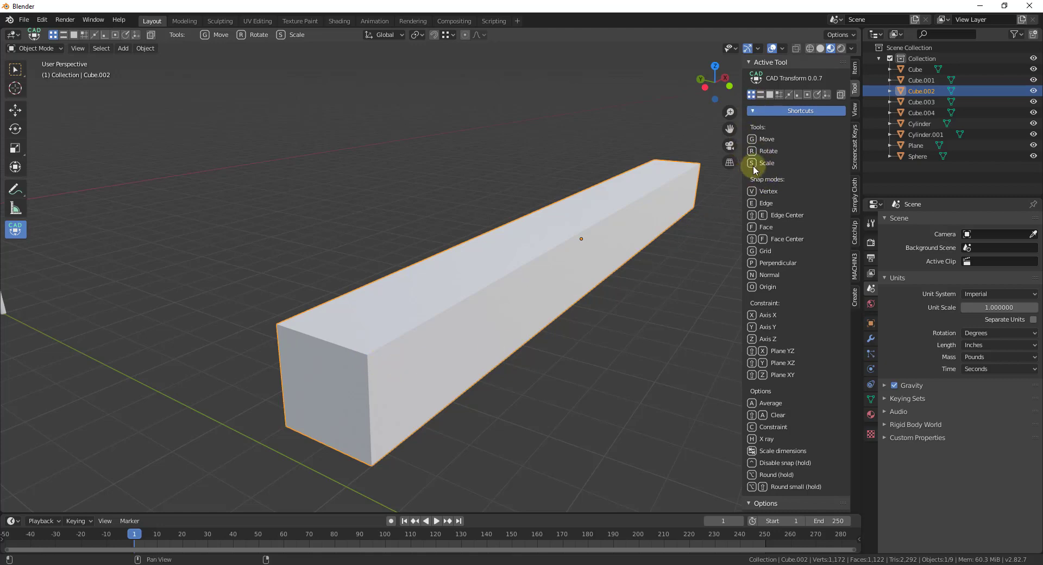
pyautogui.click(367, 355)
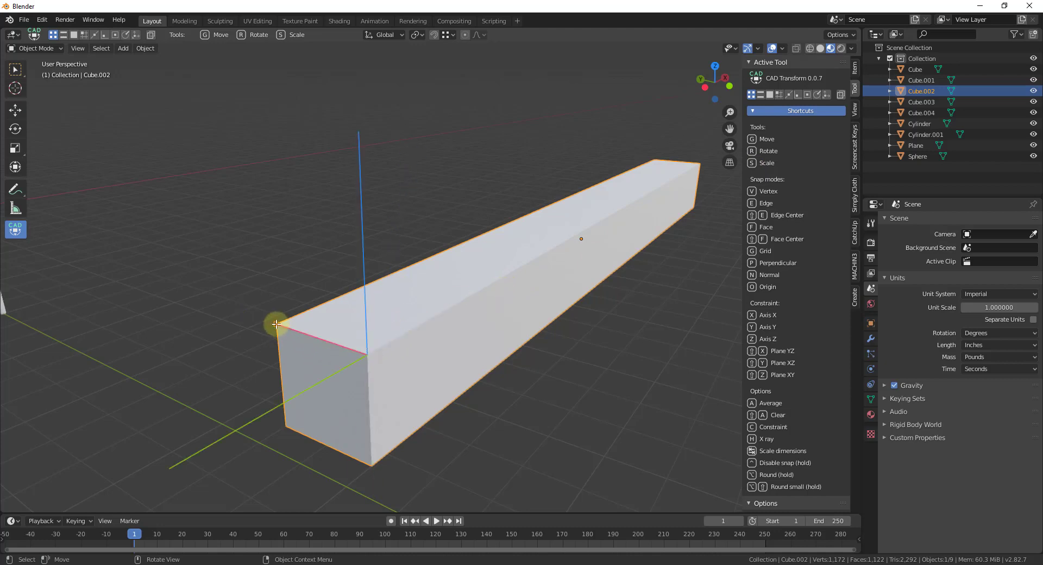
pyautogui.click(276, 324)
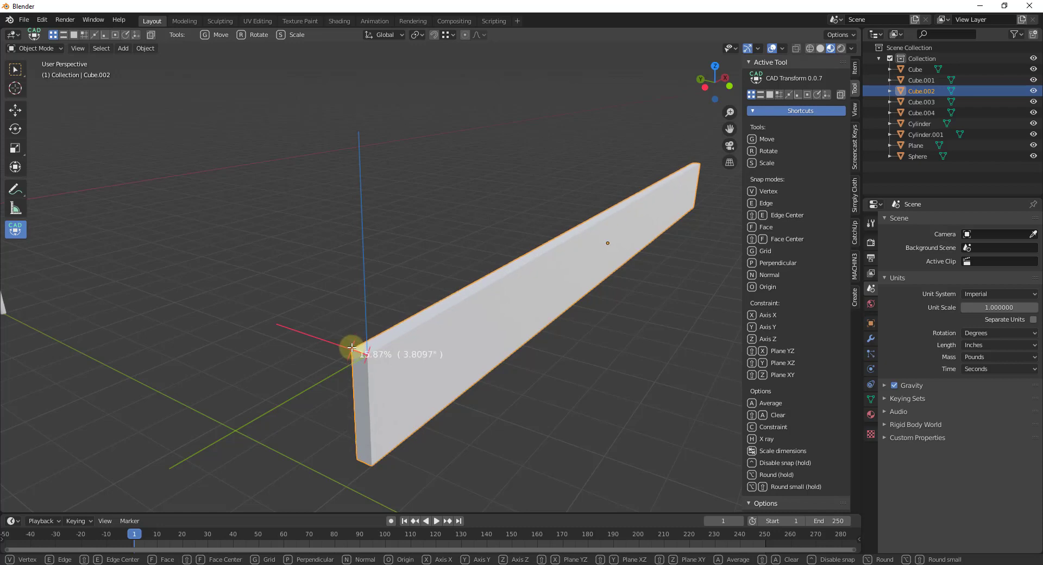
pyautogui.write('3"')
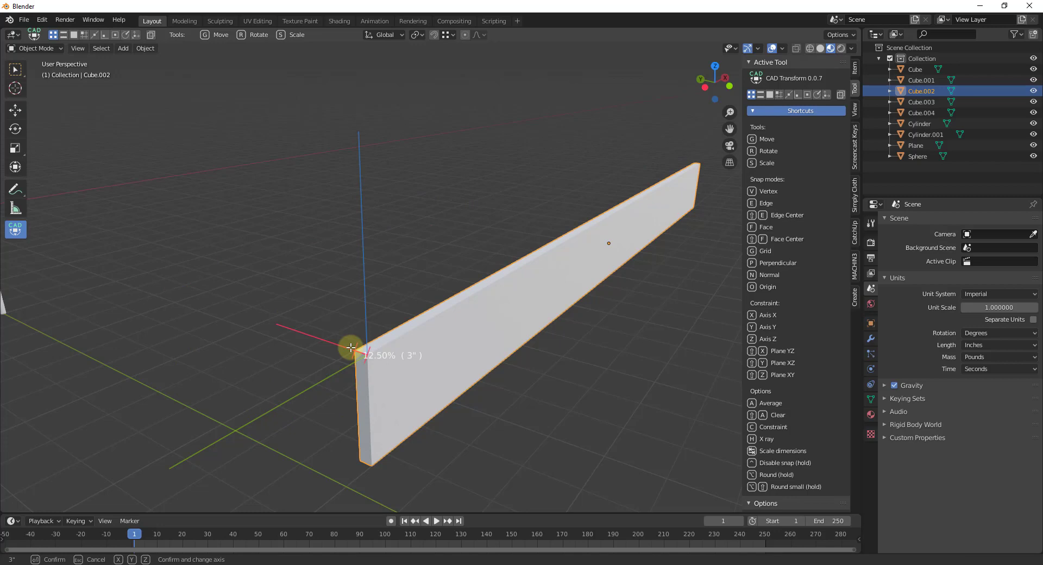
pyautogui.press('Return')
# From top view, measure the thin board's width of roughly 3 inches
pyautogui.moveTo(447, 344); pyautogui.dragTo(435, 395, button='middle')
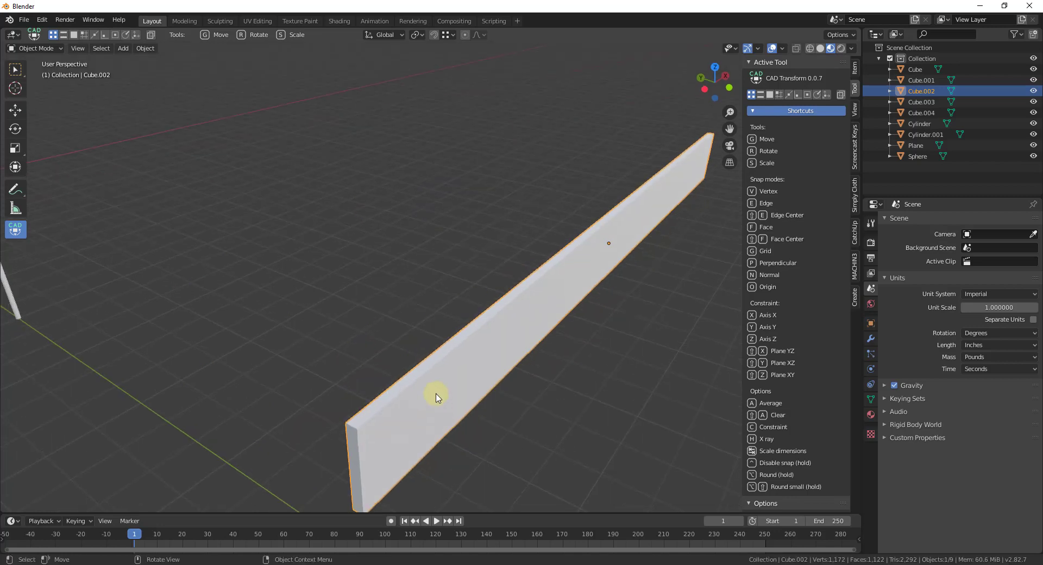
pyautogui.click(720, 67)
pyautogui.click(15, 208)
pyautogui.moveTo(148, 234); pyautogui.dragTo(148, 227)
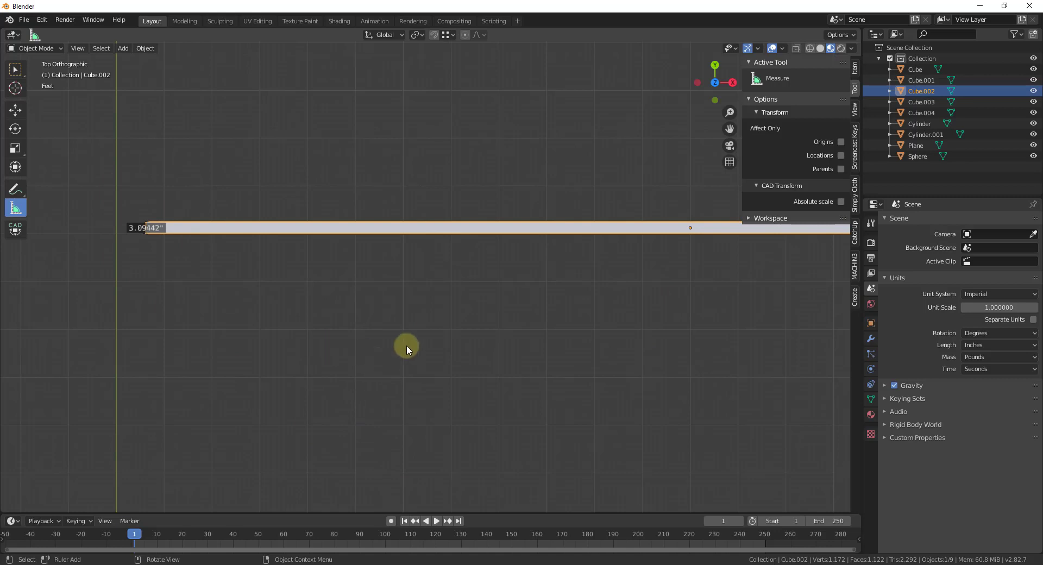
# Scale the board along its top edge to 10 feet with CAD Transform
pyautogui.moveTo(193, 381); pyautogui.dragTo(496, 481, button='middle')
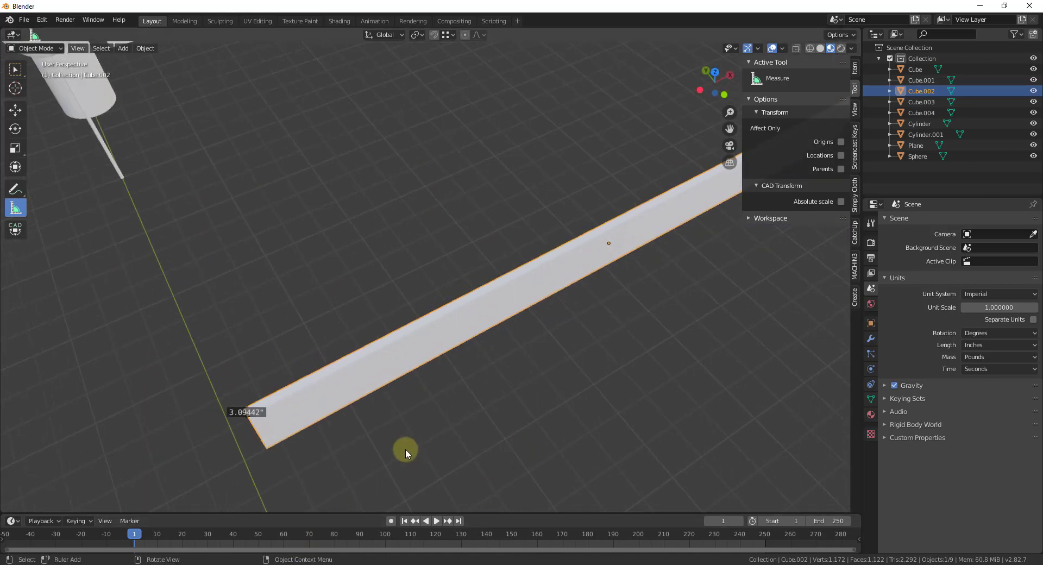
pyautogui.moveTo(395, 365); pyautogui.dragTo(510, 142, button='middle')
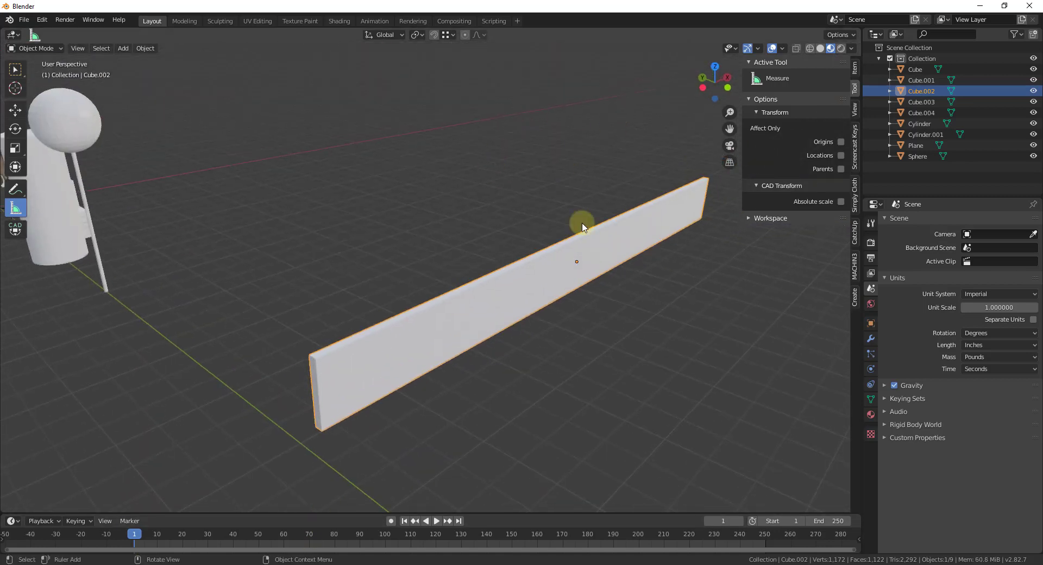
pyautogui.scroll(3, 596, 252)
pyautogui.scroll(-3, 605, 175)
pyautogui.click(15, 229)
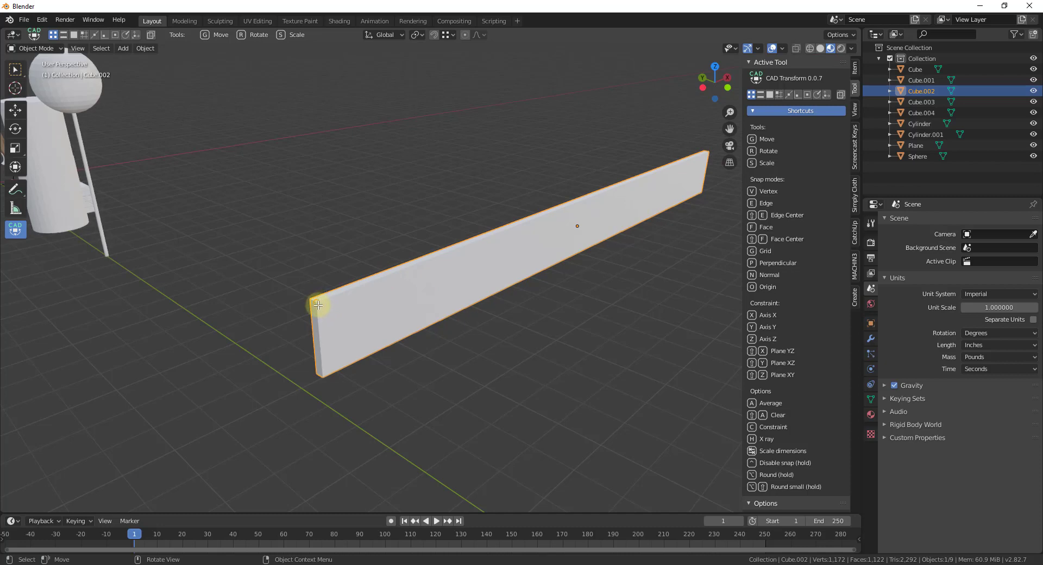
pyautogui.moveTo(321, 301); pyautogui.dragTo(711, 153)
pyautogui.write('s')
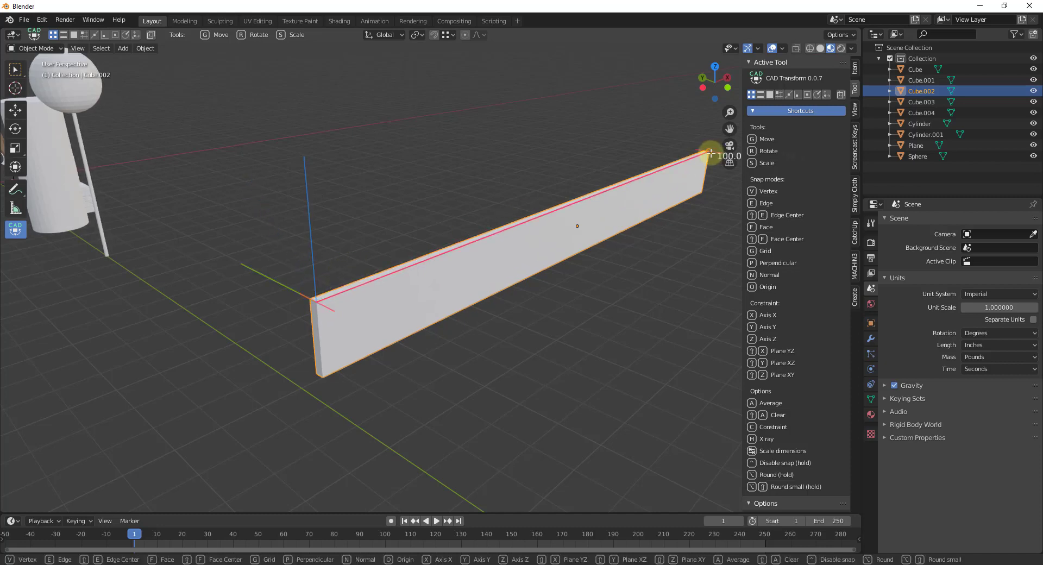
pyautogui.write("1000'")
pyautogui.press('Return')
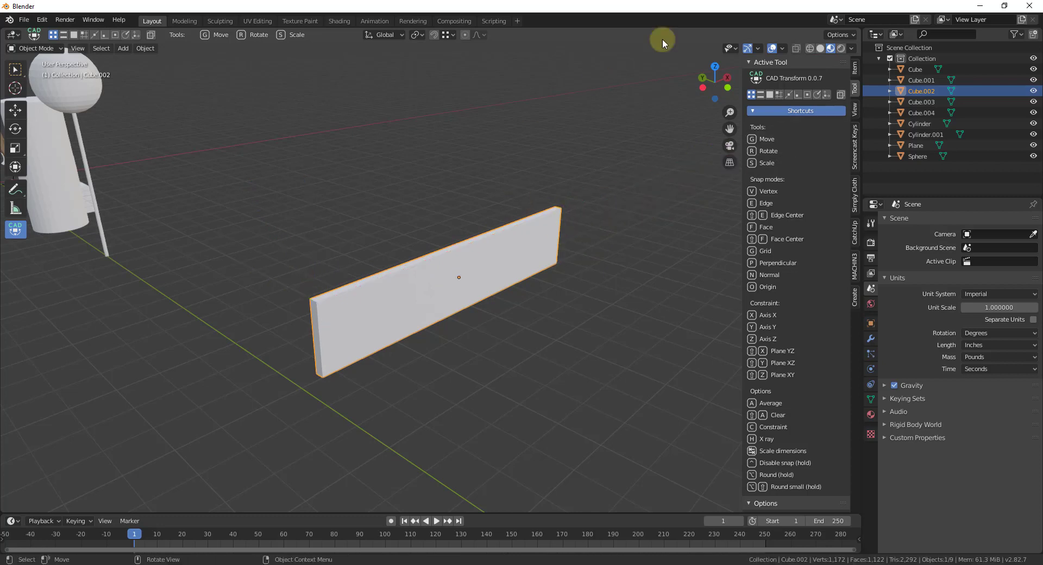
# Re-measure the board from above to confirm its 120-inch length, then clear the measurement
pyautogui.click(714, 65)
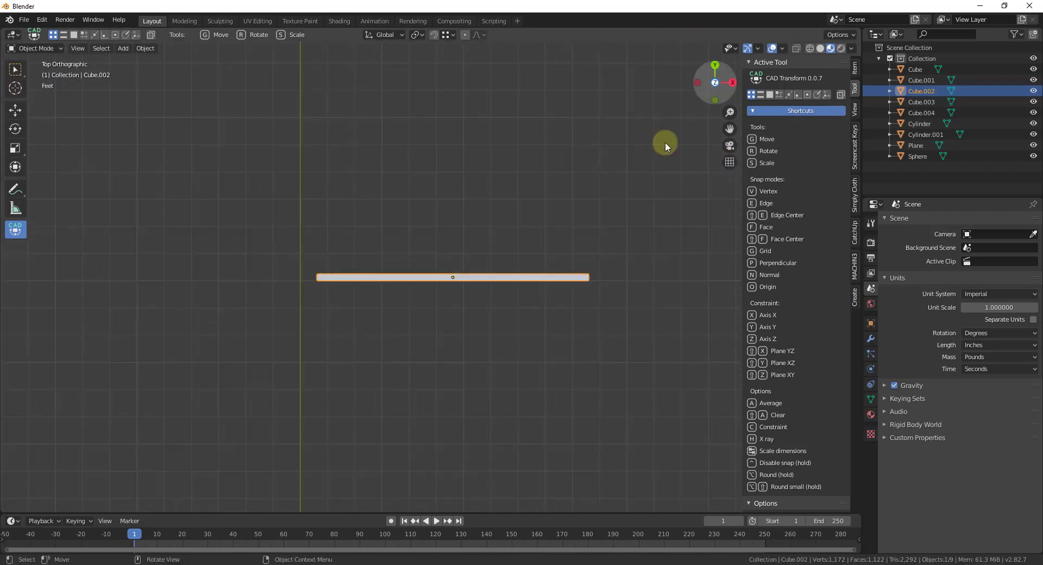
pyautogui.click(15, 208)
pyautogui.moveTo(315, 280); pyautogui.dragTo(588, 279)
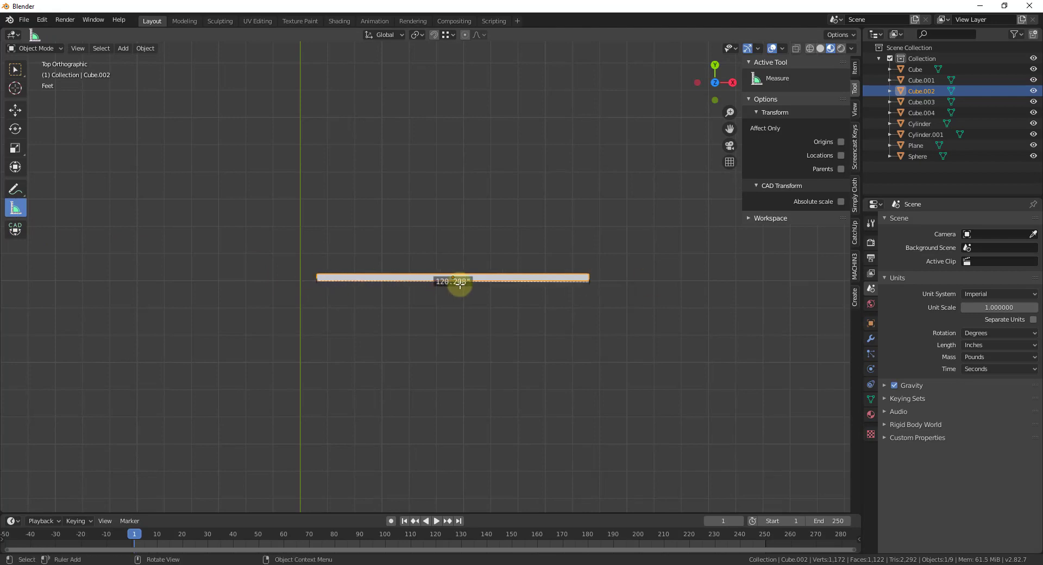
pyautogui.press('Delete')
pyautogui.moveTo(379, 414); pyautogui.dragTo(596, 299, button='middle')
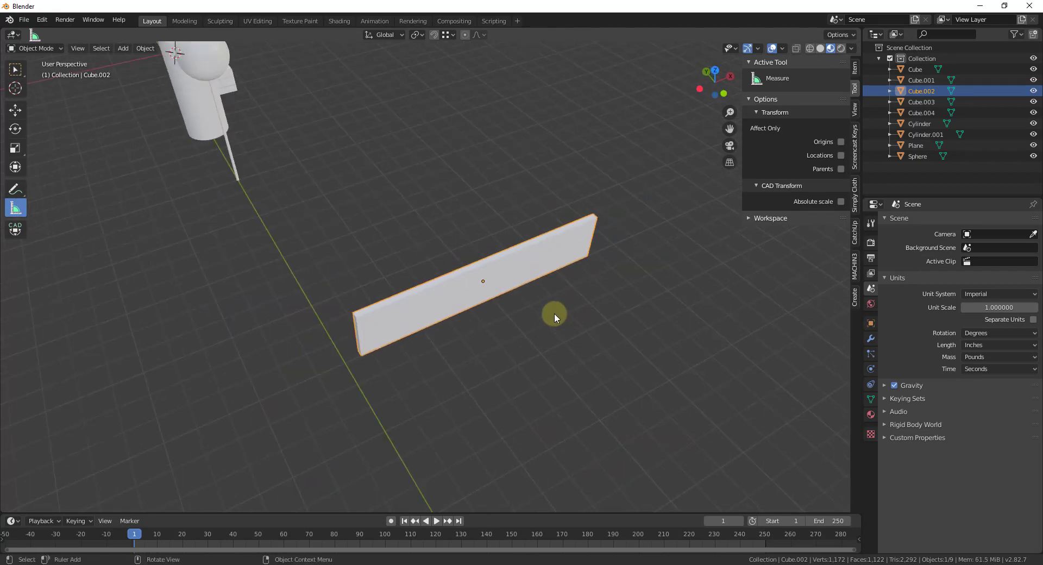
pyautogui.moveTo(586, 251); pyautogui.dragTo(747, 120, button='middle')
pyautogui.scroll(4, 678, 214)
pyautogui.moveTo(529, 239); pyautogui.dragTo(409, 315, button='middle')
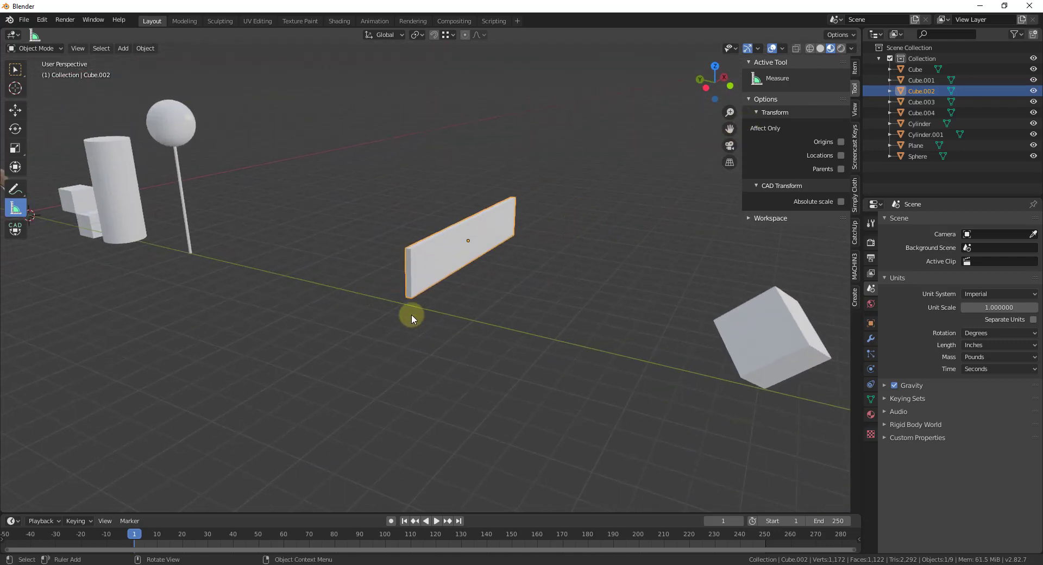
# Select the tilted Cube.003 and snap-move it onto the board
pyautogui.click(16, 228)
pyautogui.scroll(-3, 668, 267)
pyautogui.scroll(3, 521, 251)
pyautogui.moveTo(521, 251); pyautogui.dragTo(551, 299, button='middle')
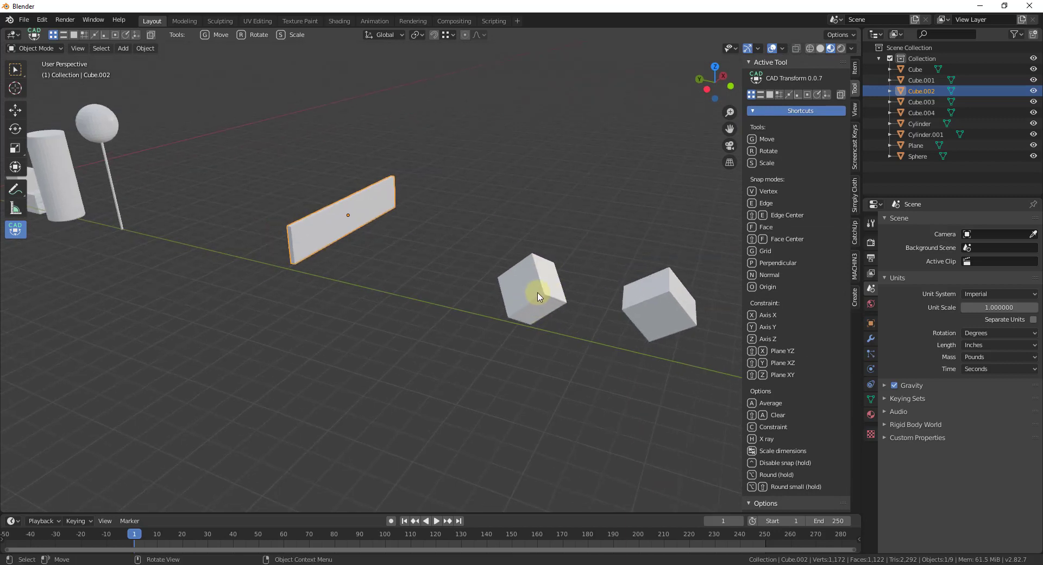
pyautogui.click(525, 319)
pyautogui.scroll(2, 525, 322)
pyautogui.scroll(-3, 354, 249)
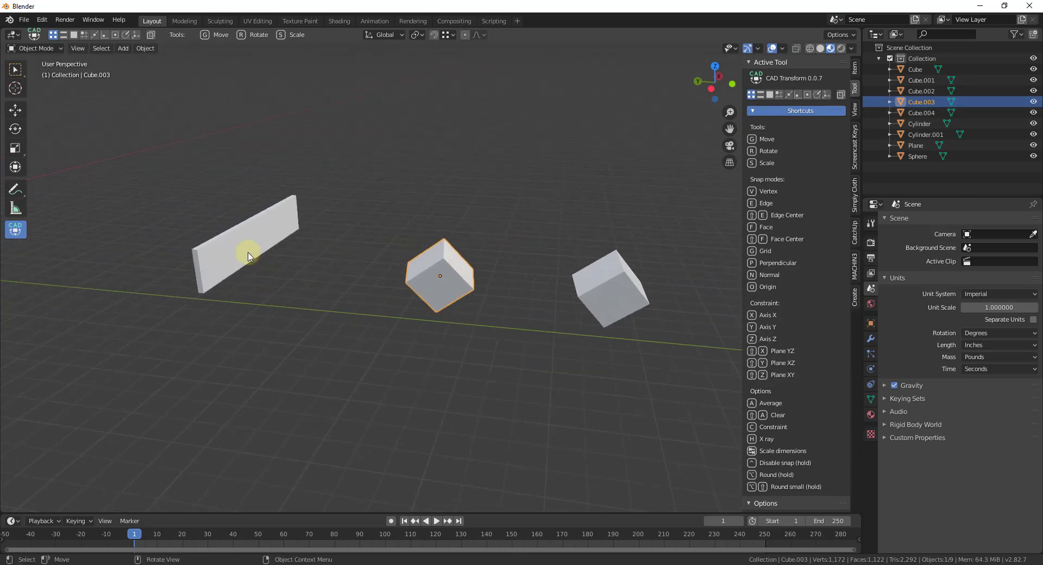
pyautogui.scroll(3, 163, 253)
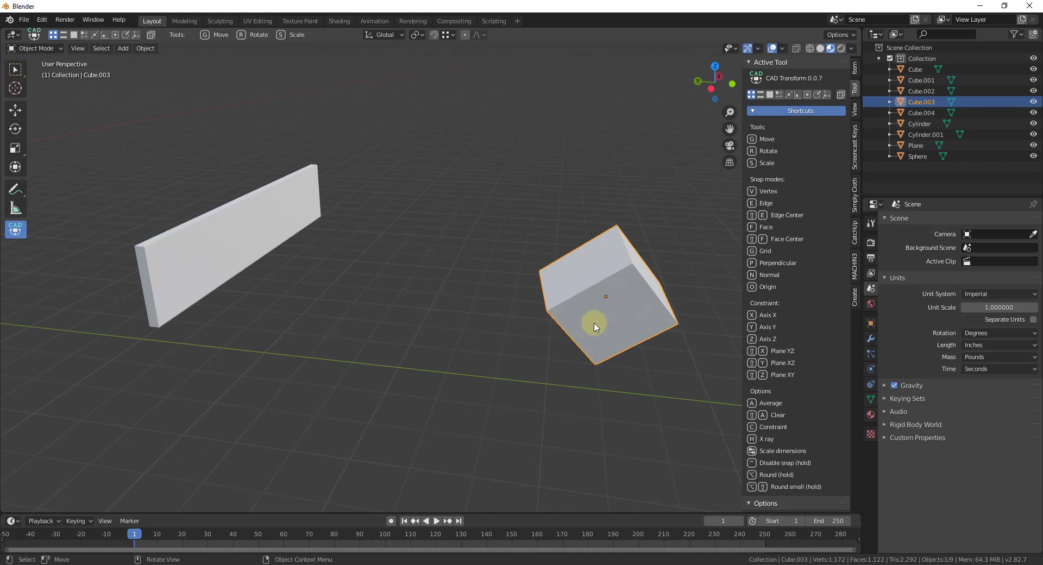
pyautogui.moveTo(546, 308); pyautogui.dragTo(144, 253)
# Move Cube.003 by its snapped corner to sit at the board's end
pyautogui.moveTo(586, 277); pyautogui.dragTo(373, 260, button='middle')
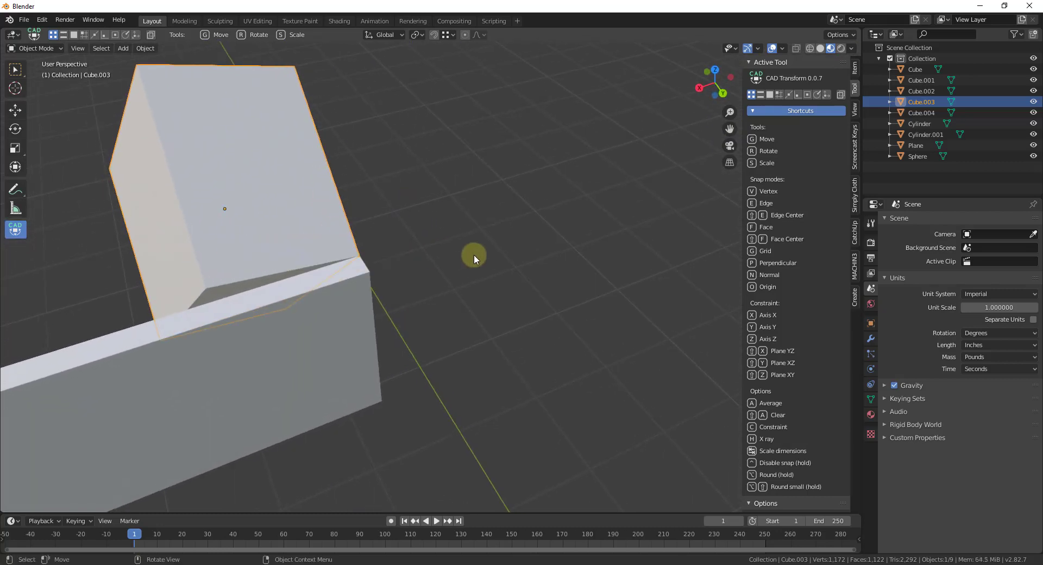
pyautogui.click(473, 254)
pyautogui.click(361, 255)
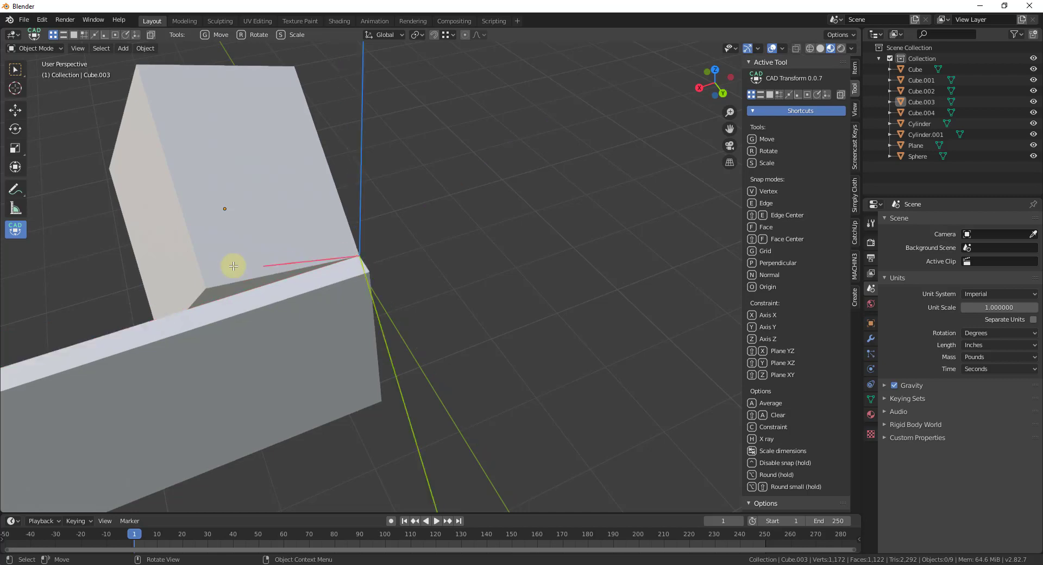
pyautogui.click(205, 288)
pyautogui.scroll(-5, 197, 292)
pyautogui.moveTo(360, 272); pyautogui.dragTo(452, 266, button='middle')
pyautogui.scroll(5, 452, 266)
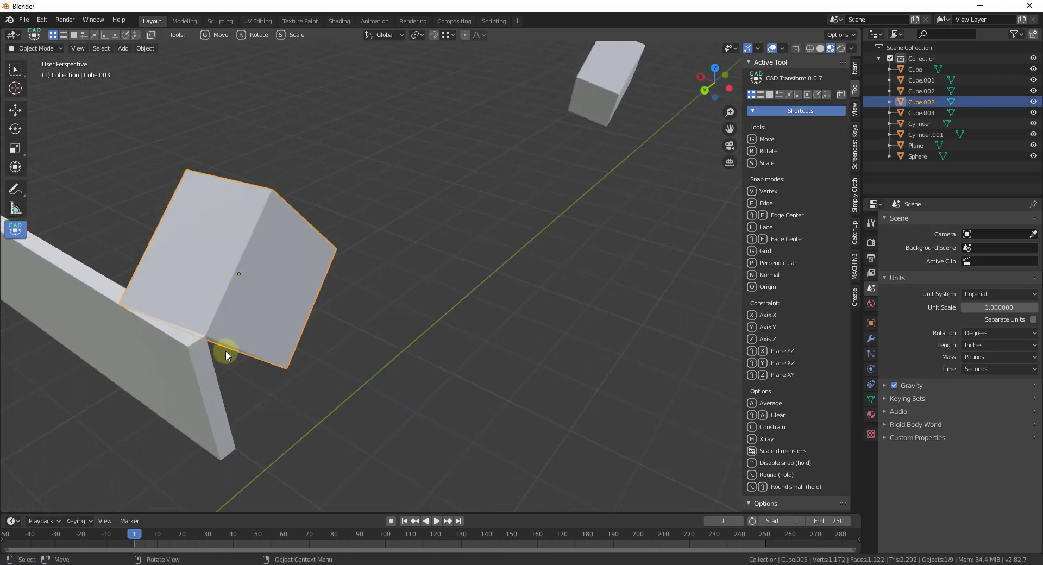
pyautogui.moveTo(210, 326); pyautogui.dragTo(989, 221, button='middle')
pyautogui.scroll(2, 517, 298)
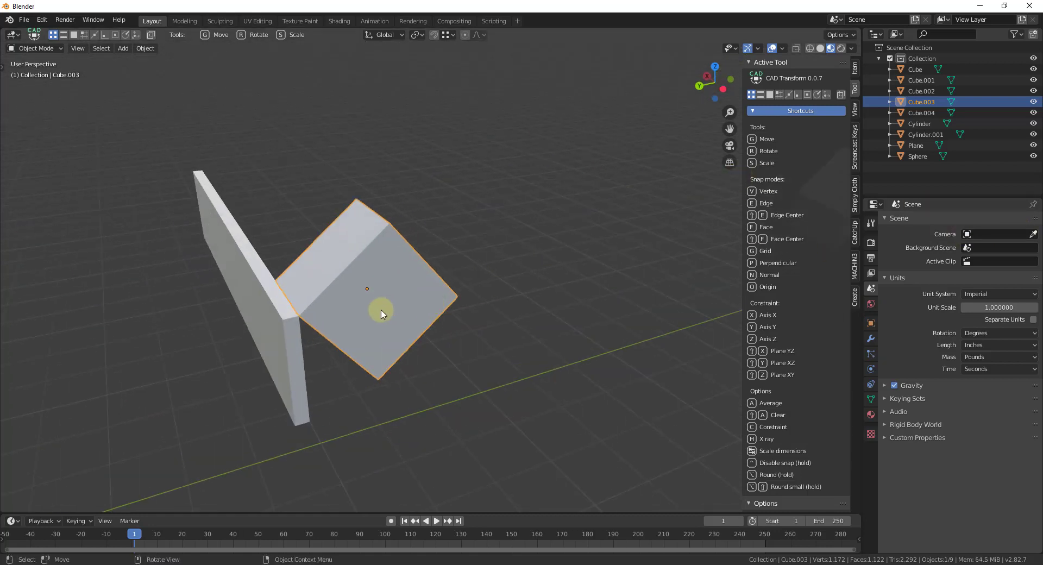
# Rotate Cube.003 about the shared corner so it sits flush against the board
pyautogui.click(298, 312)
pyautogui.press('r')
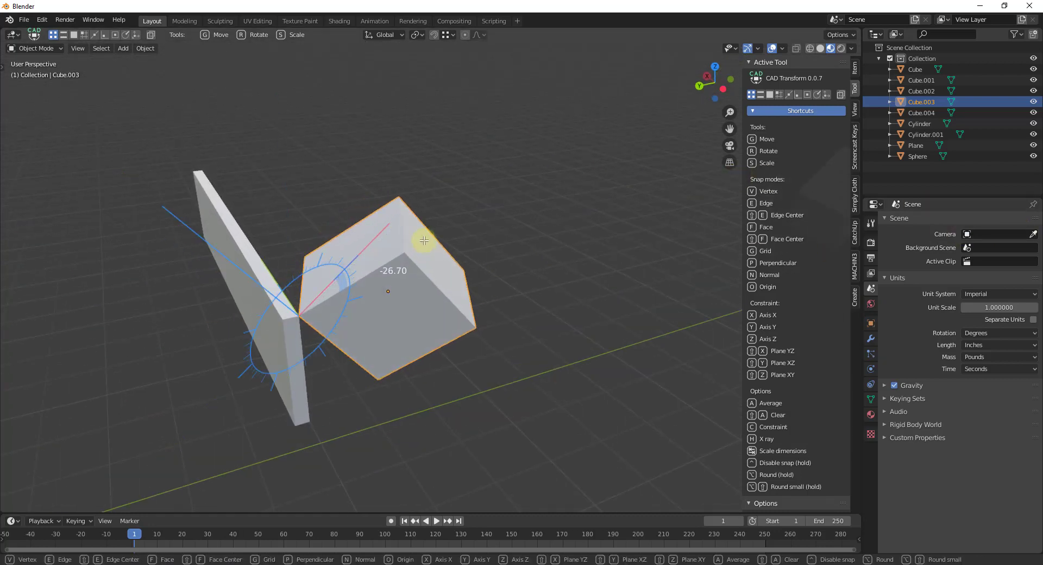
pyautogui.rightClick(408, 291)
pyautogui.click(298, 313)
pyautogui.press('r')
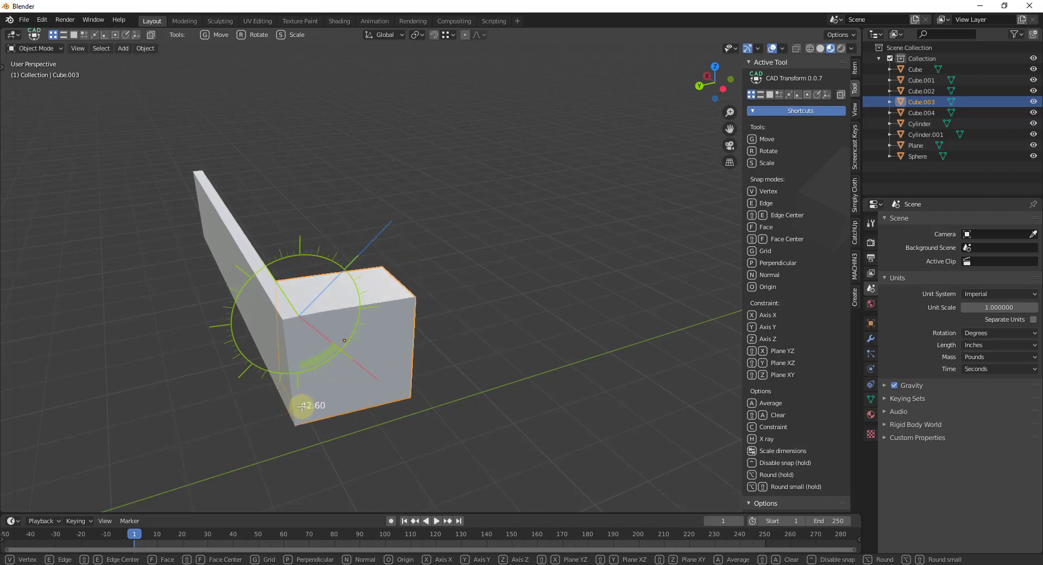
pyautogui.click(312, 416)
pyautogui.moveTo(402, 353); pyautogui.dragTo(803, 305, button='middle')
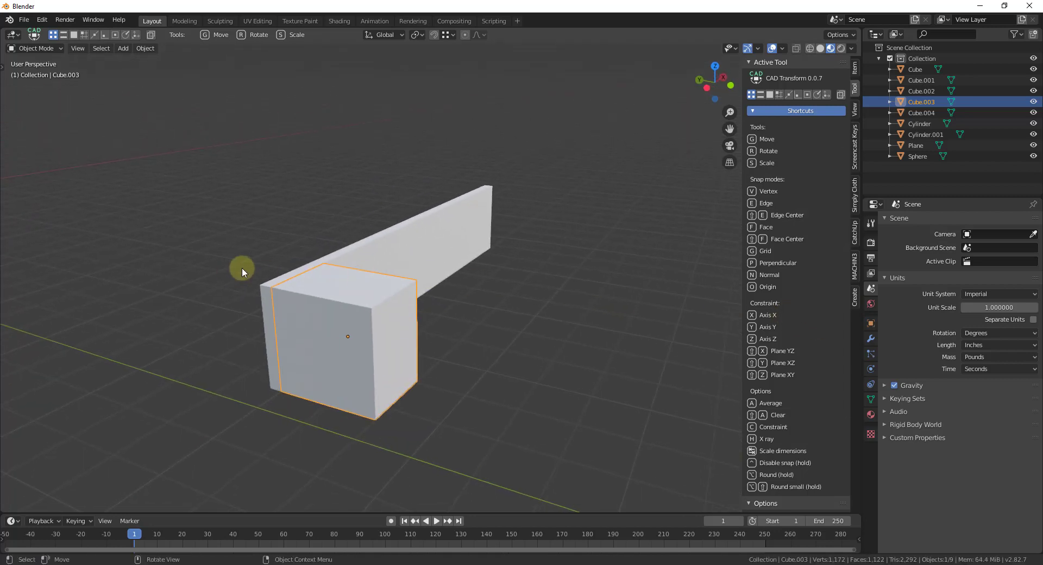
pyautogui.moveTo(242, 270); pyautogui.dragTo(279, 262, button='middle')
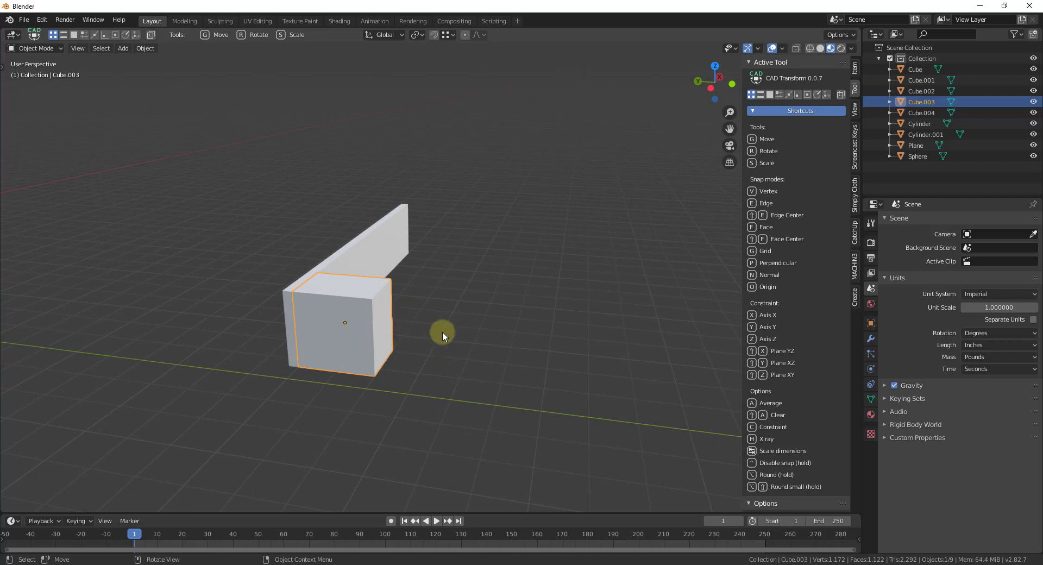
pyautogui.scroll(-5, 442, 331)
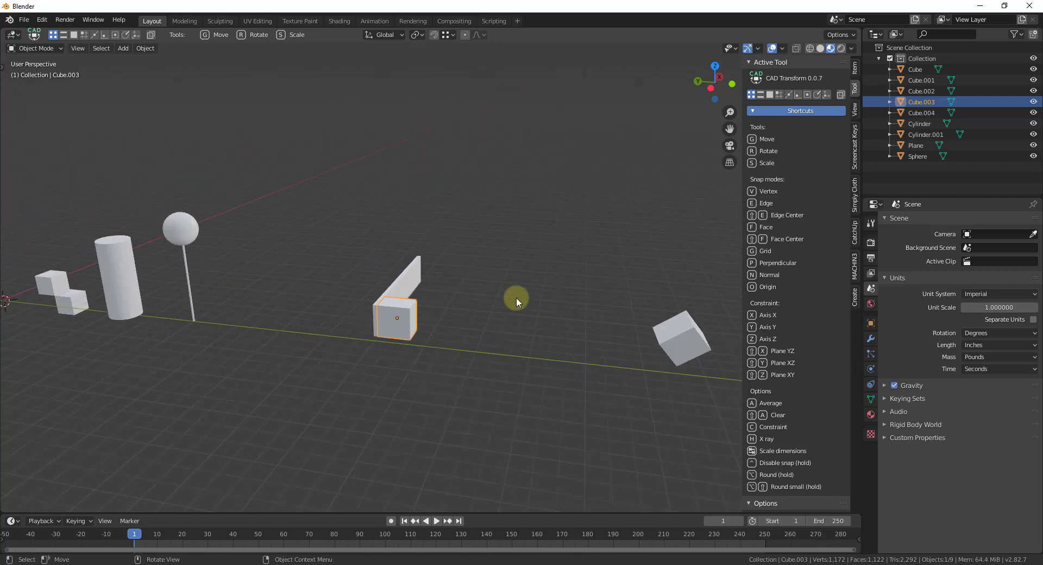
pyautogui.scroll(-2, 542, 305)
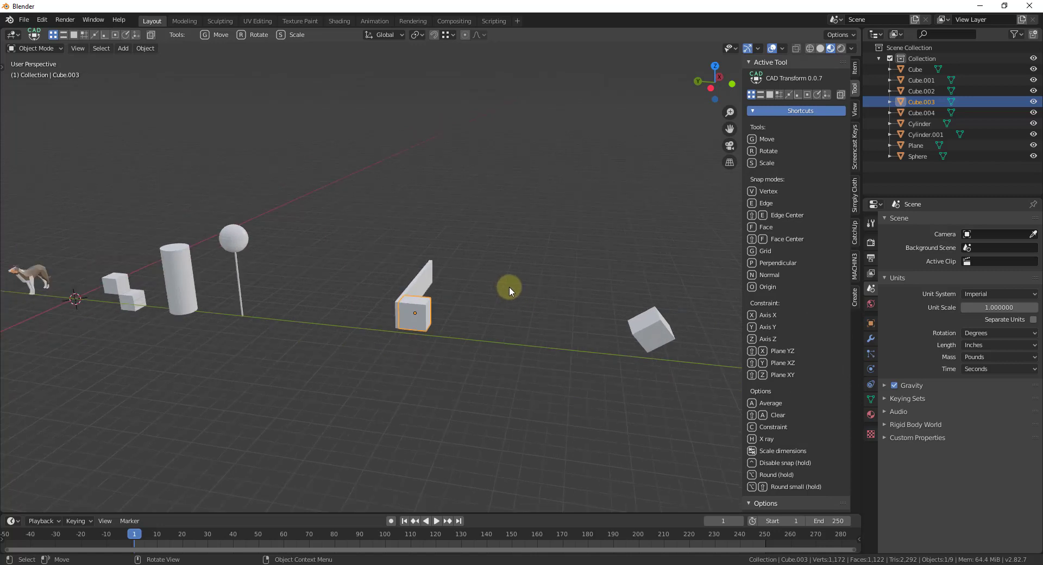